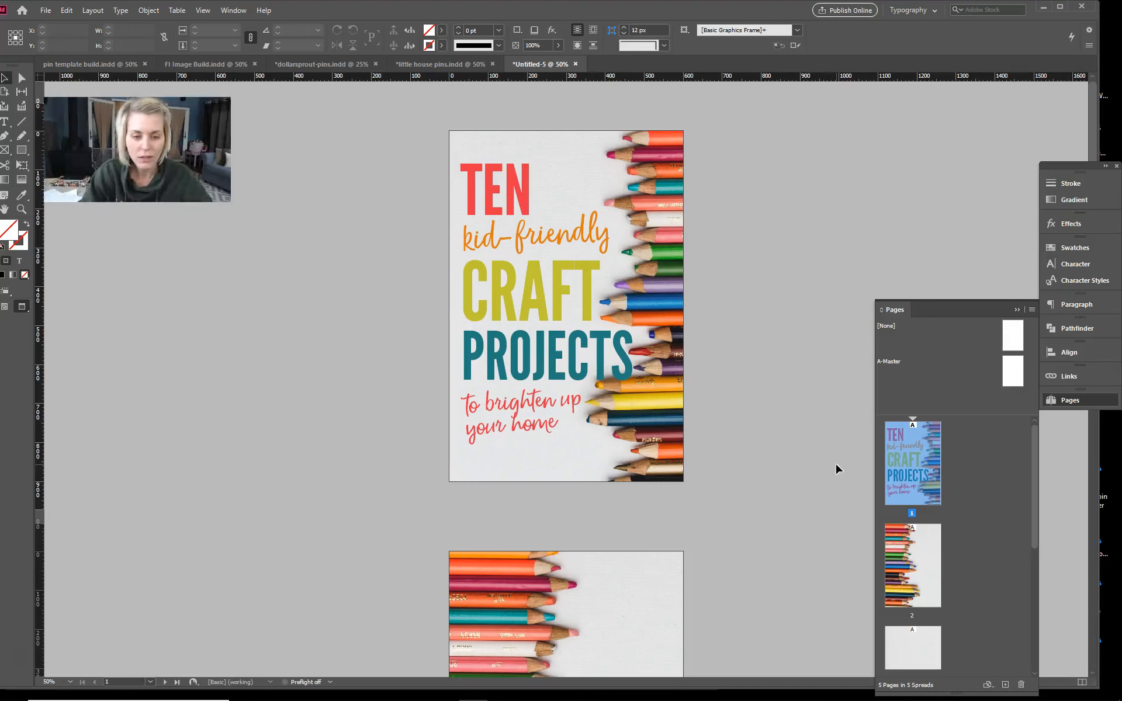
Step: Copy the complete text and pencil image layout from page 1 and paste it in place on page 2
key(ctrl+equal)
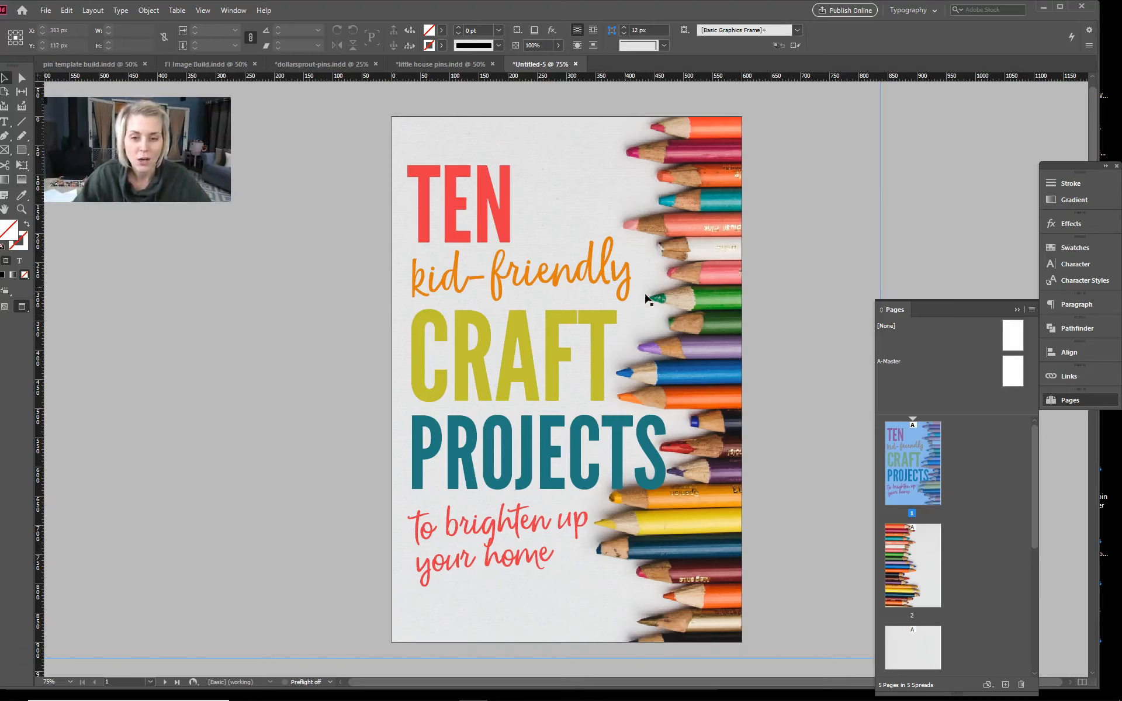
key(ctrl+a)
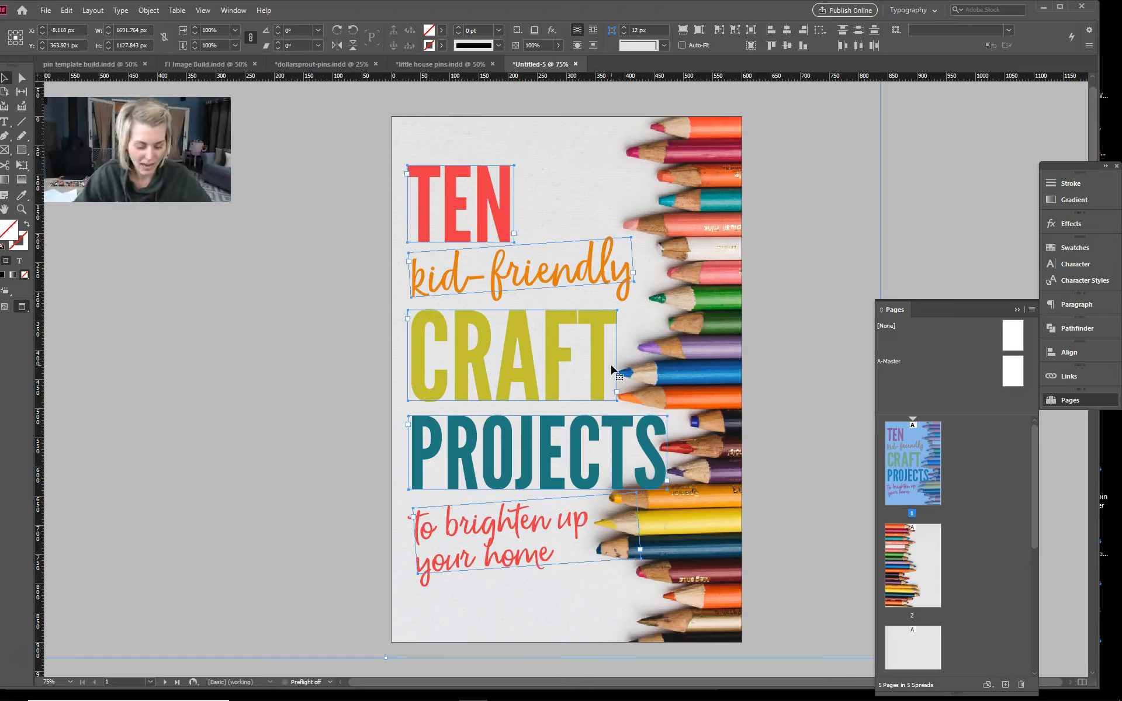
scroll(611, 370, down, 10)
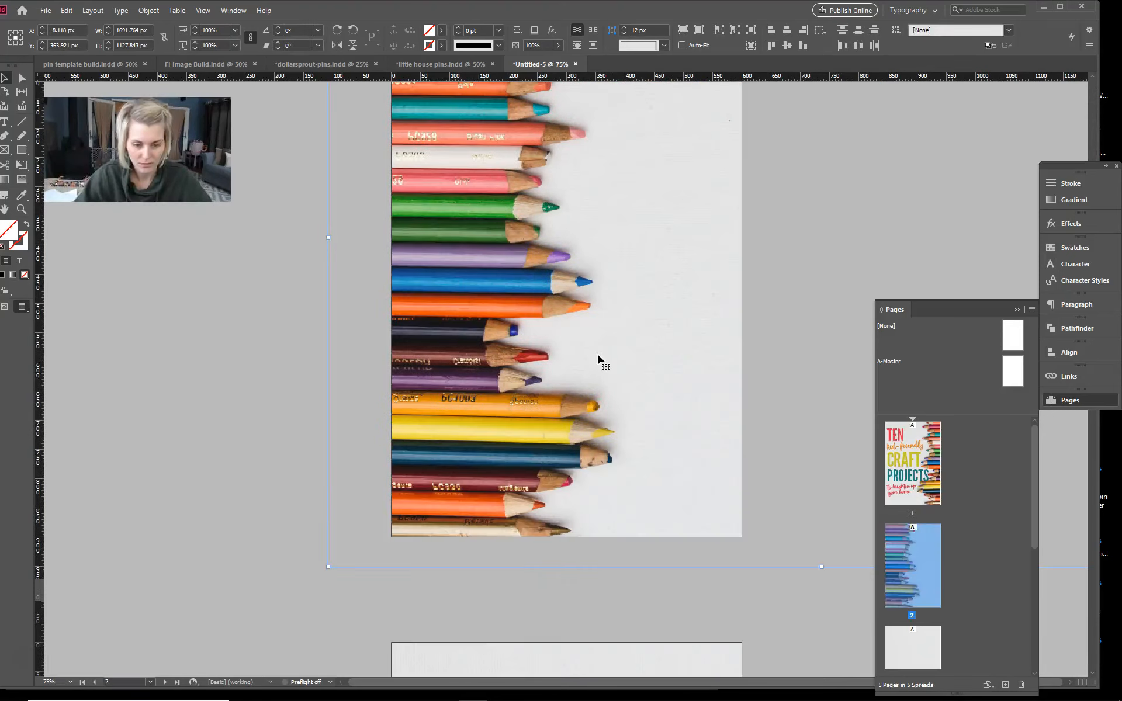
key(ctrl+alt+shift+v)
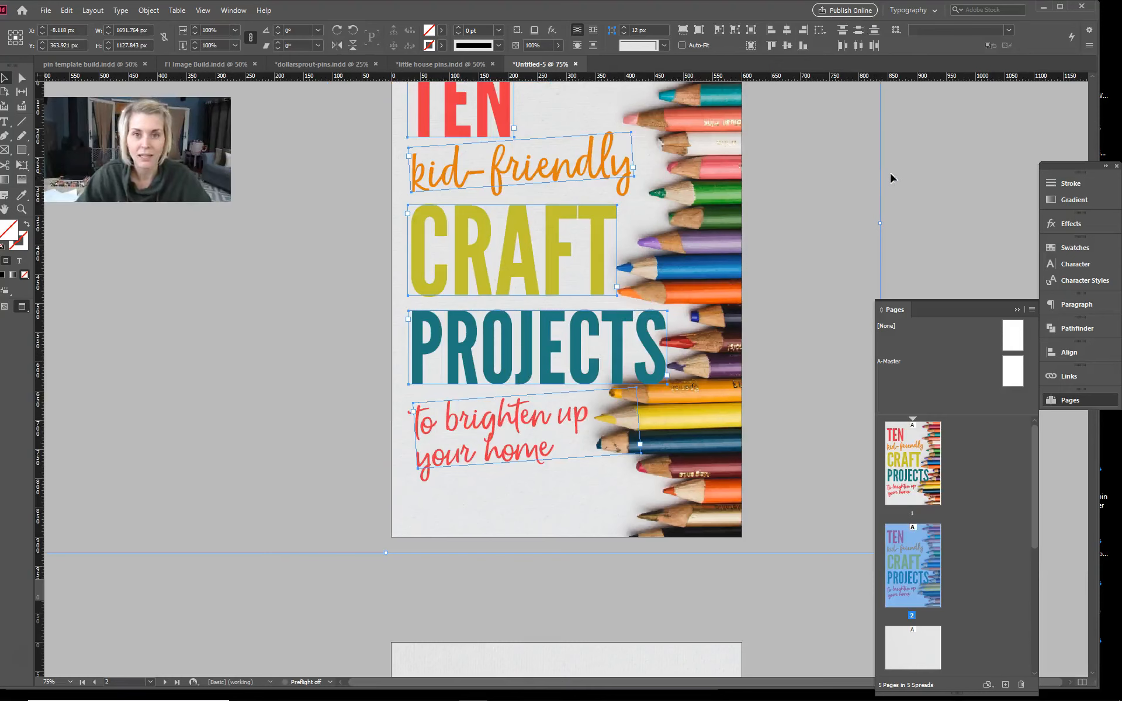
scroll(900, 193, up, 3)
key(ctrl+minus)
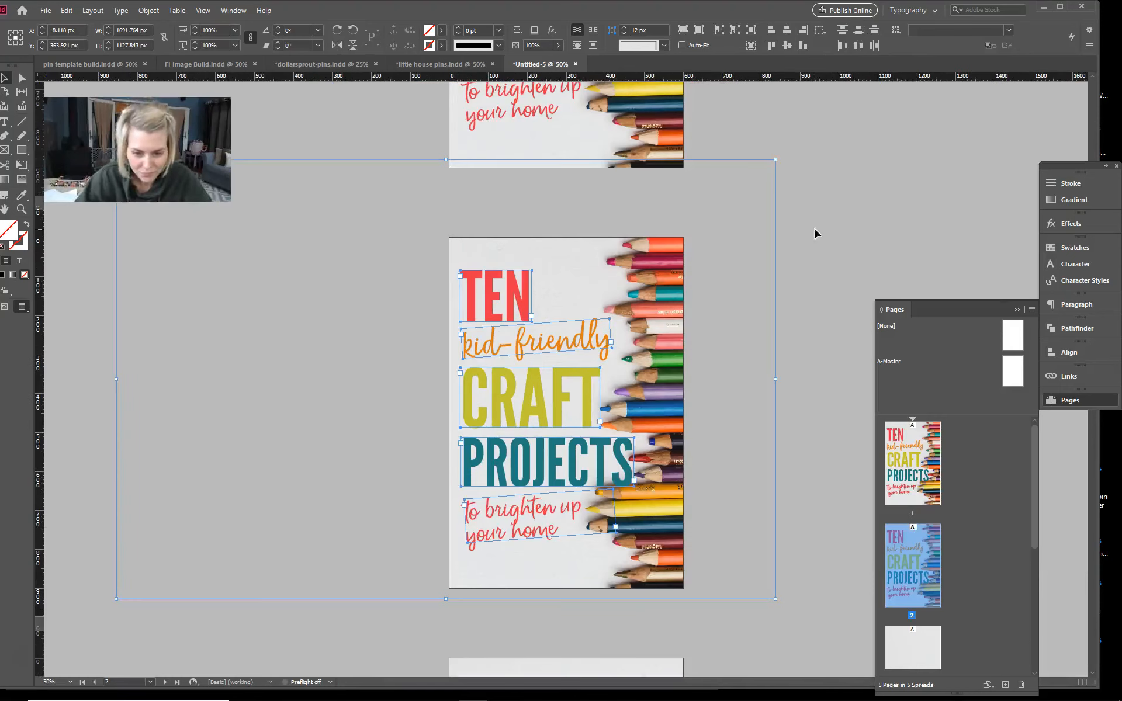
click(744, 319)
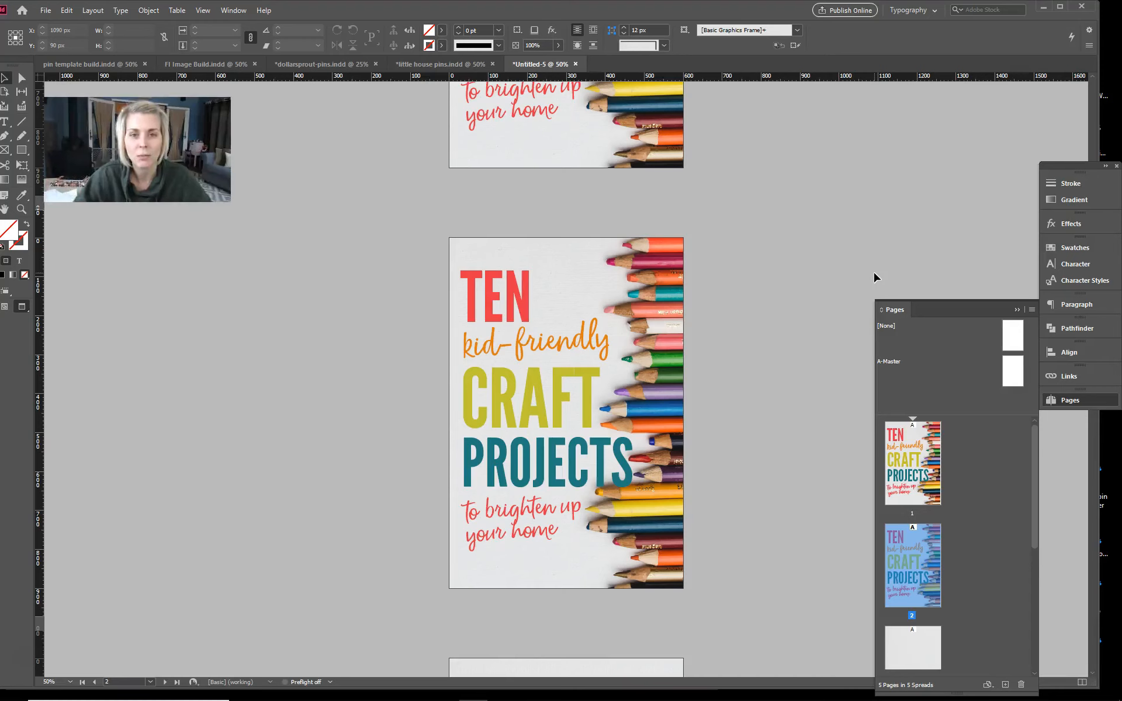
Step: Flip page 2's pencil image horizontally and reposition it so the pencils extend inward from the page's left edge
drag(688, 340, 655, 329)
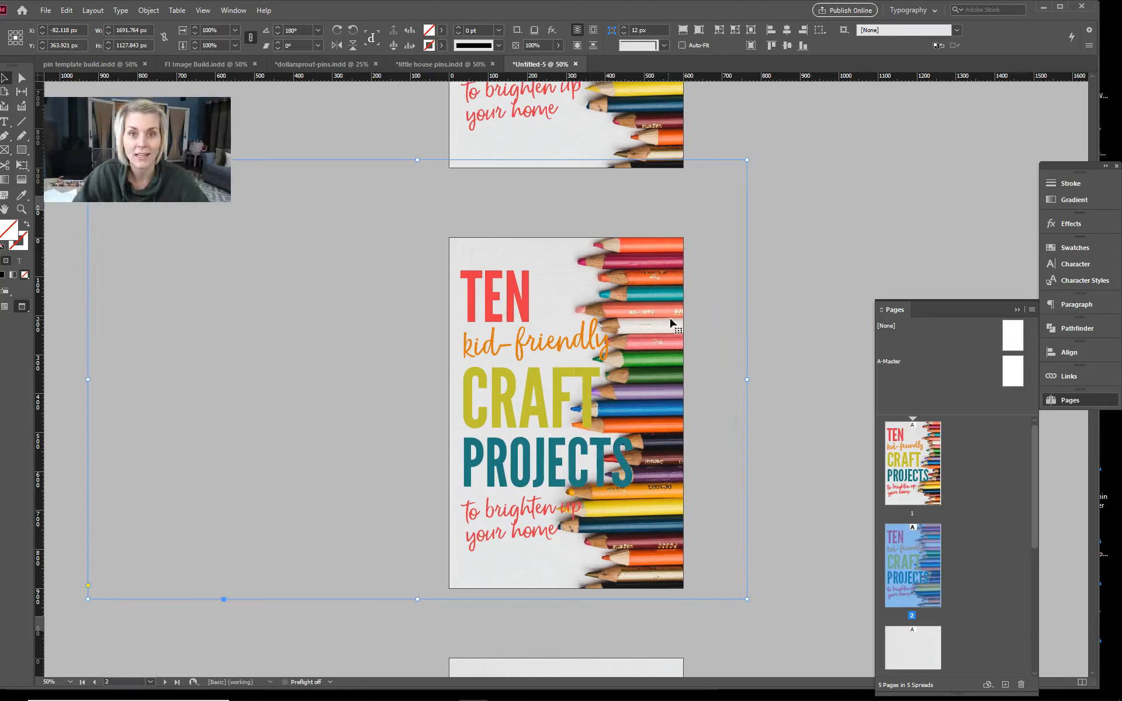
click(337, 45)
drag(342, 420, 642, 420)
Step: Align the right edges of page 2's five text frames and move them together close to the page's right edge
scroll(636, 443, down, 1)
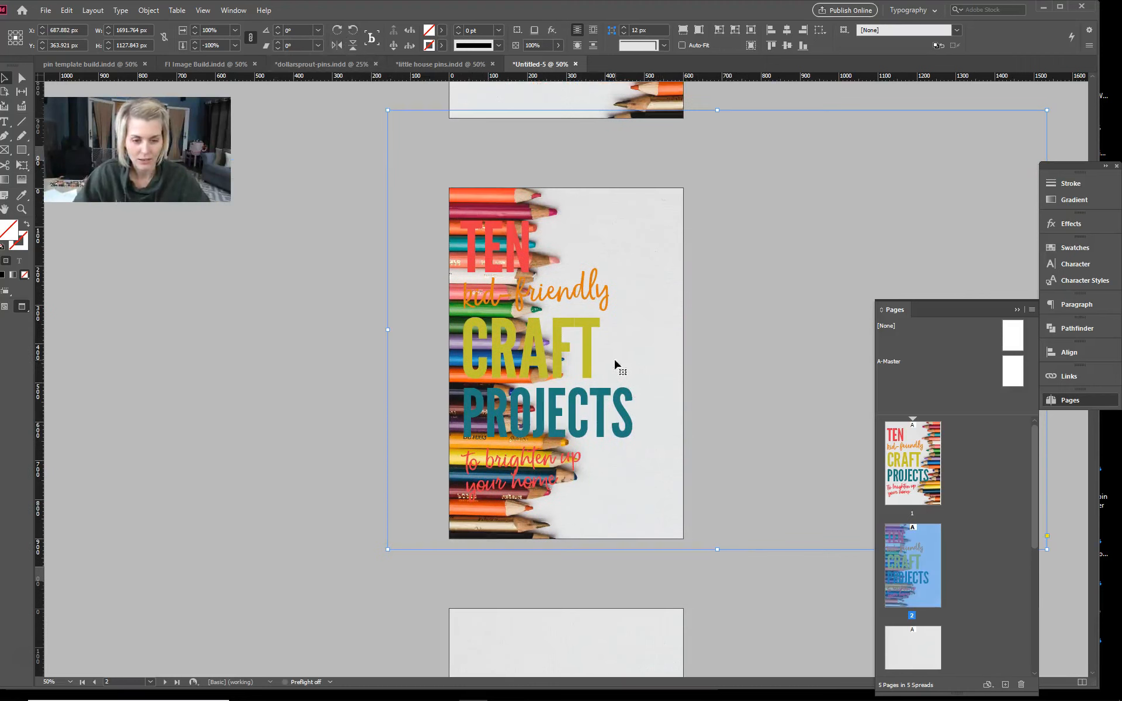
click(529, 473)
shift+click(528, 416)
shift+click(528, 353)
shift+click(527, 295)
shift+click(508, 246)
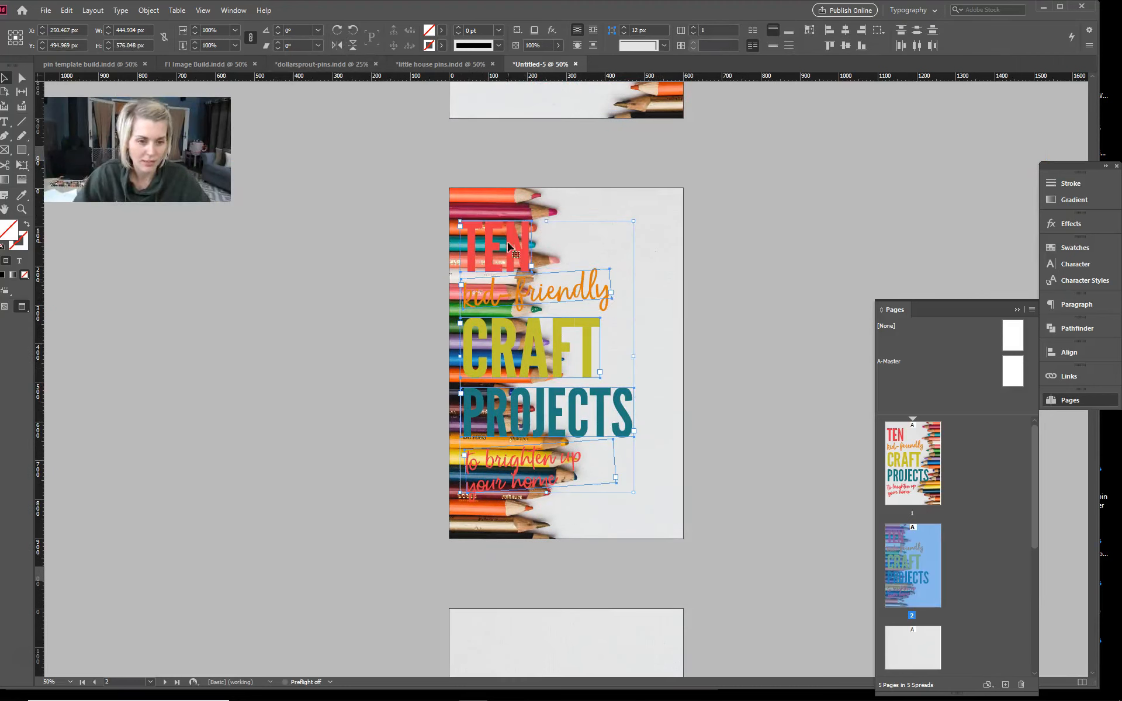
click(862, 30)
drag(580, 342, 616, 342)
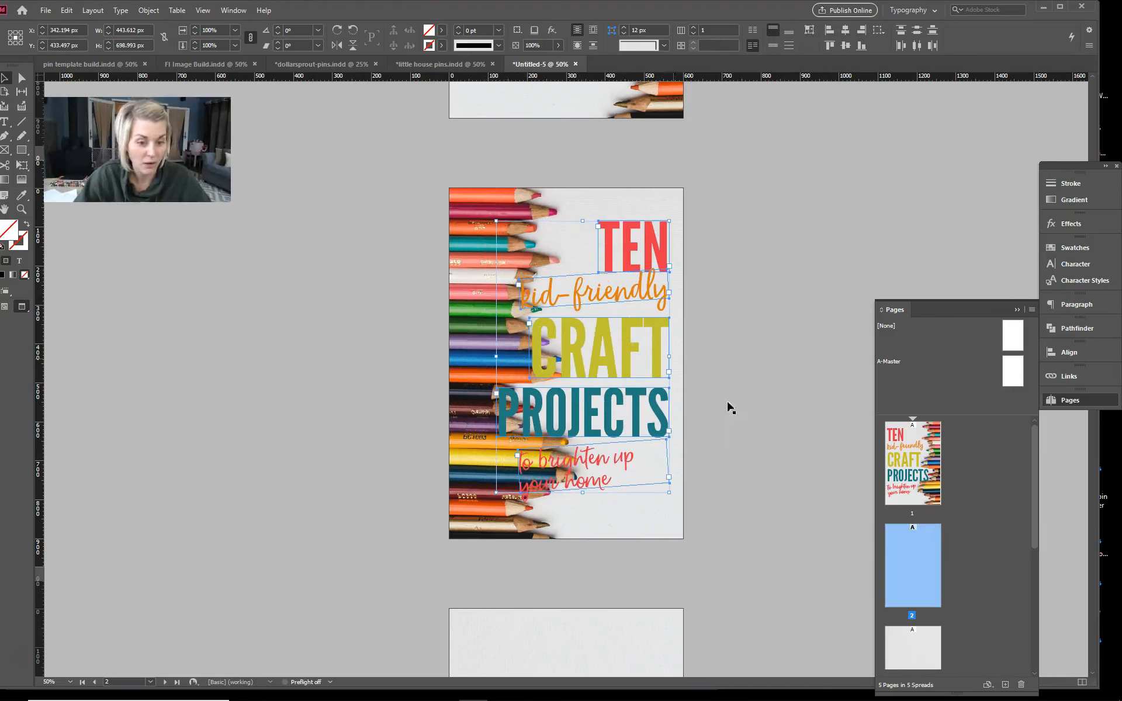
Step: Shift page 2's pencil image about 98 px left and right-align the "to brighten up your home" text
click(468, 458)
drag(468, 458, 428, 456)
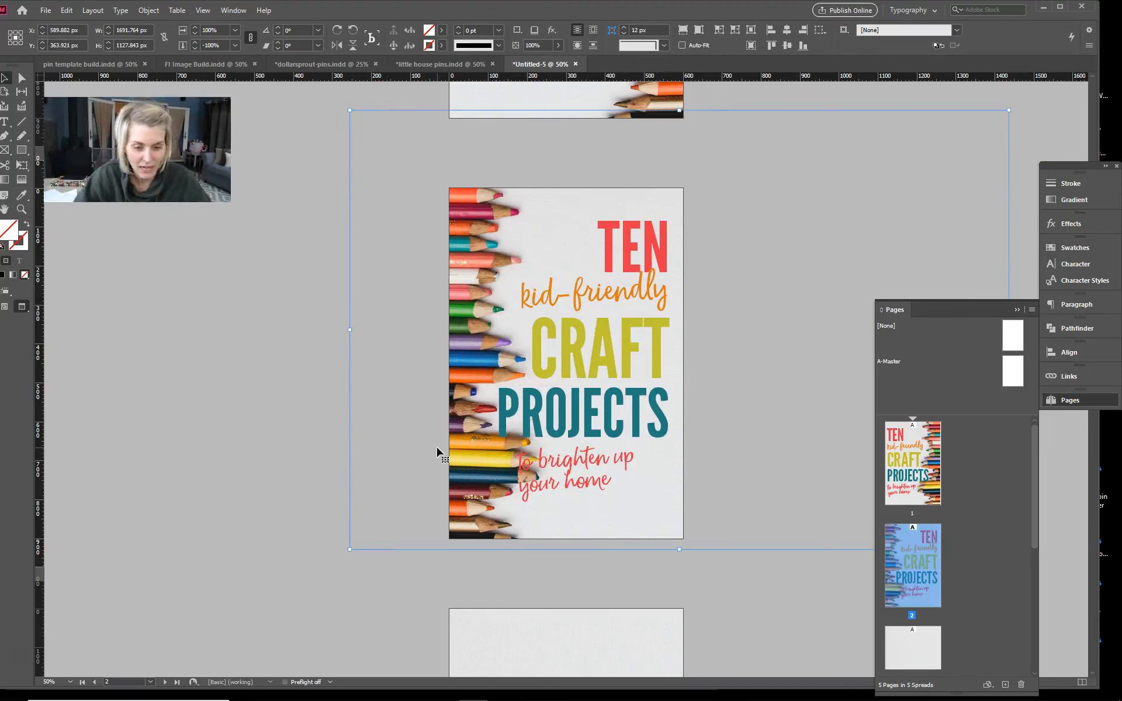
double_click(569, 460)
key(ctrl+a)
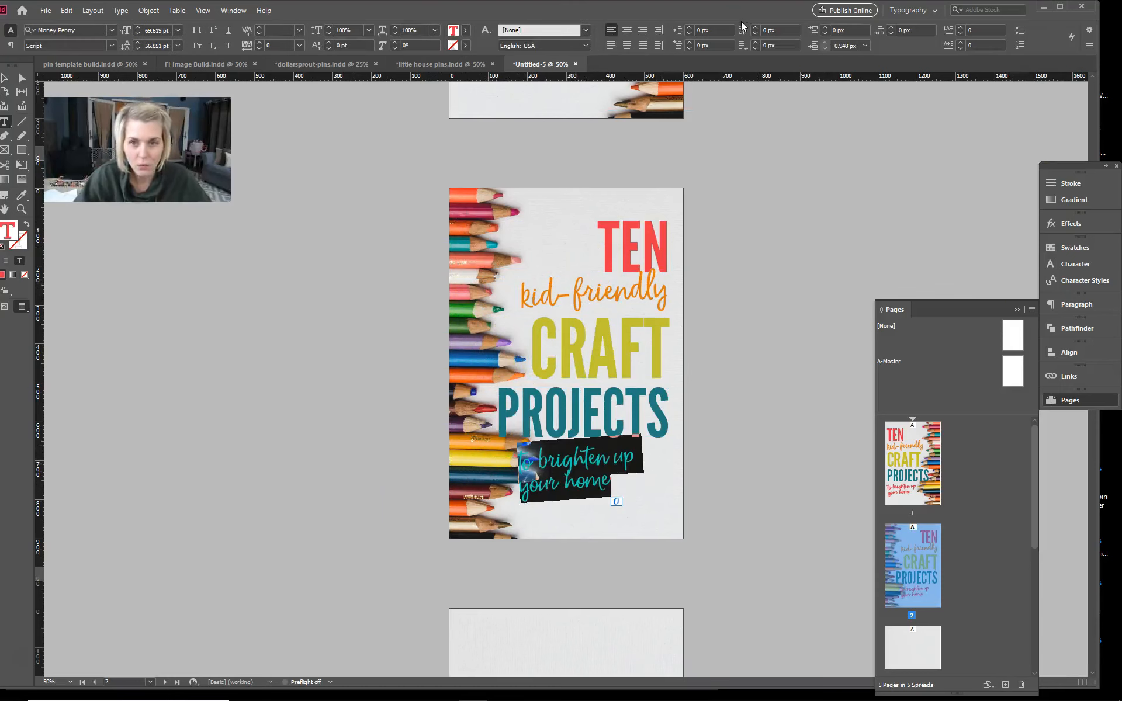
click(643, 31)
key(Escape)
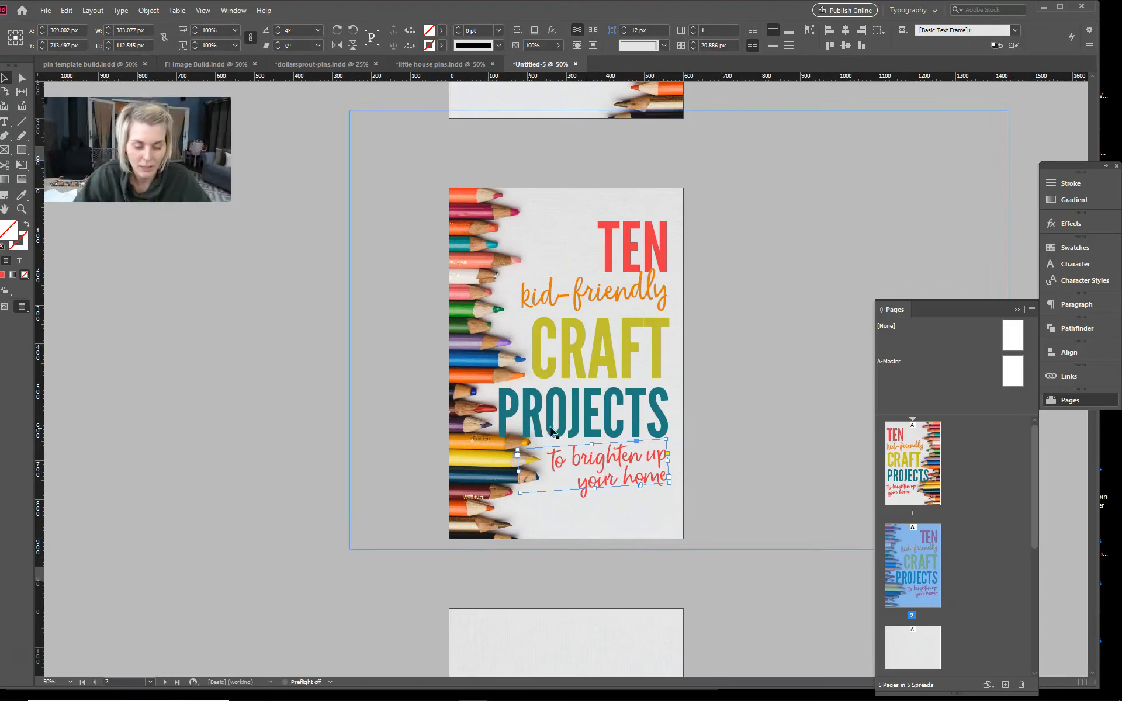
Step: Replace "TEN" with "10" on page 2 and enlarge its text frame to about 181 px high
scroll(643, 258, up, 5)
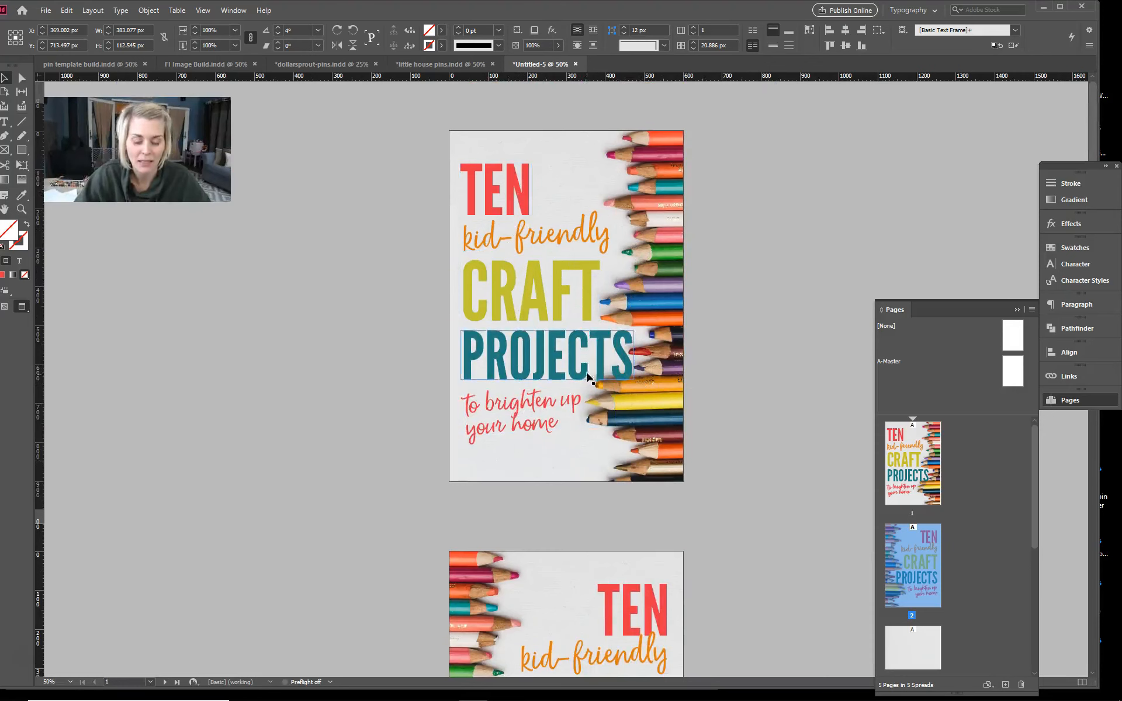
scroll(585, 304, down, 5)
double_click(623, 352)
double_click(623, 352)
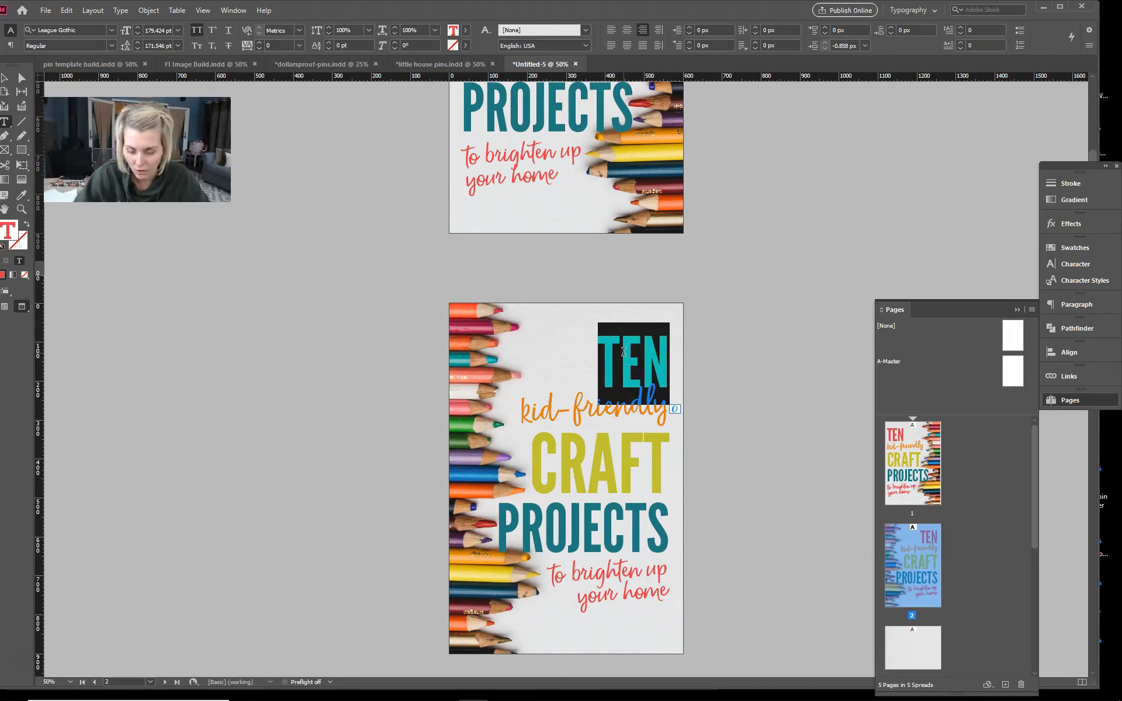
text(10)
click(4, 77)
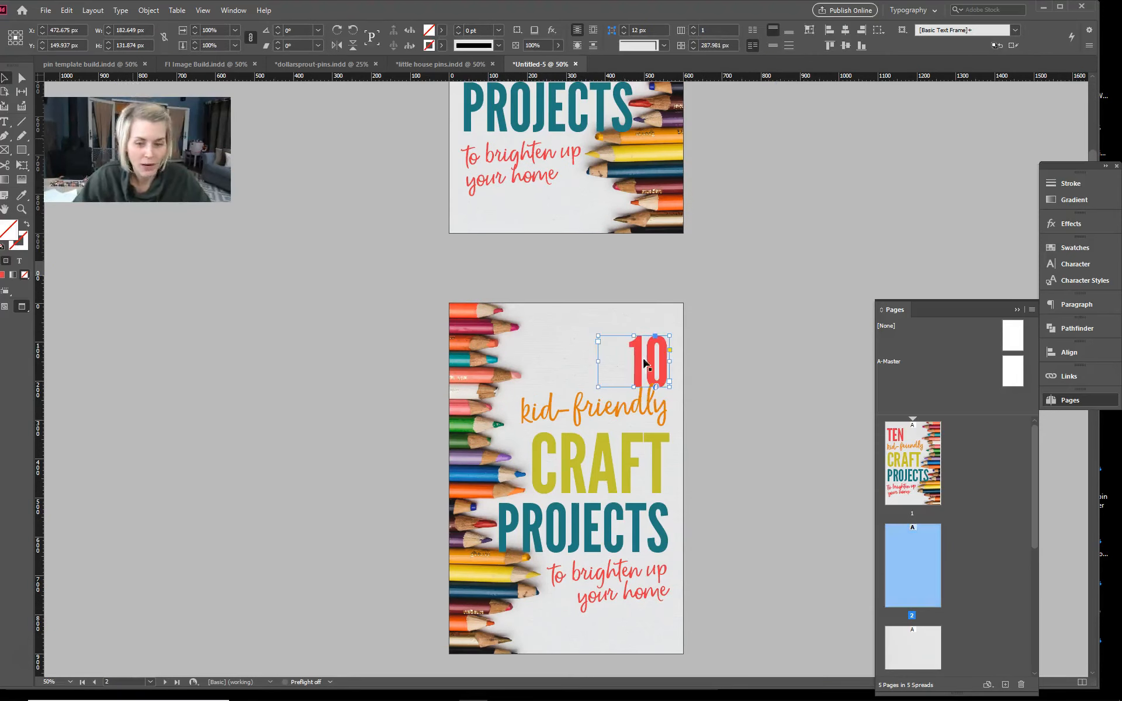
mouse_move(627, 337)
mouse_down()
mouse_move(590, 317)
mouse_move(620, 328)
mouse_move(613, 337)
mouse_move(613, 317)
mouse_up()
click(767, 433)
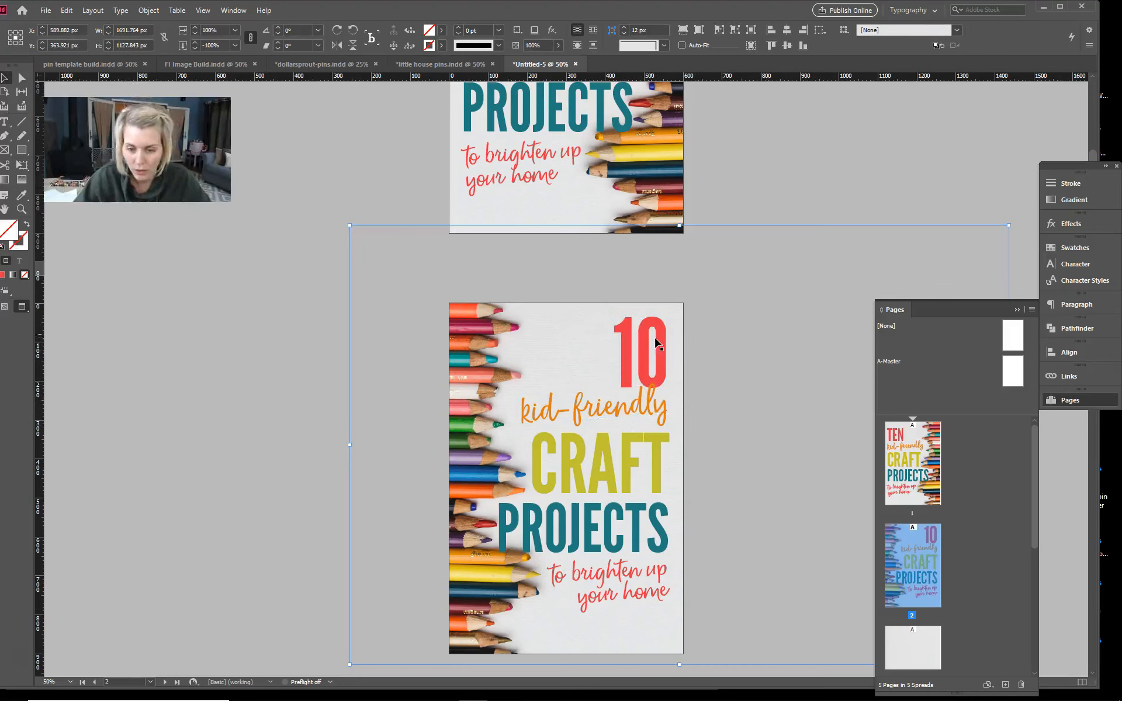
Step: Widen the number's frame, insert "TOP" before "10", and scale the heading down to about 327 px wide
click(618, 358)
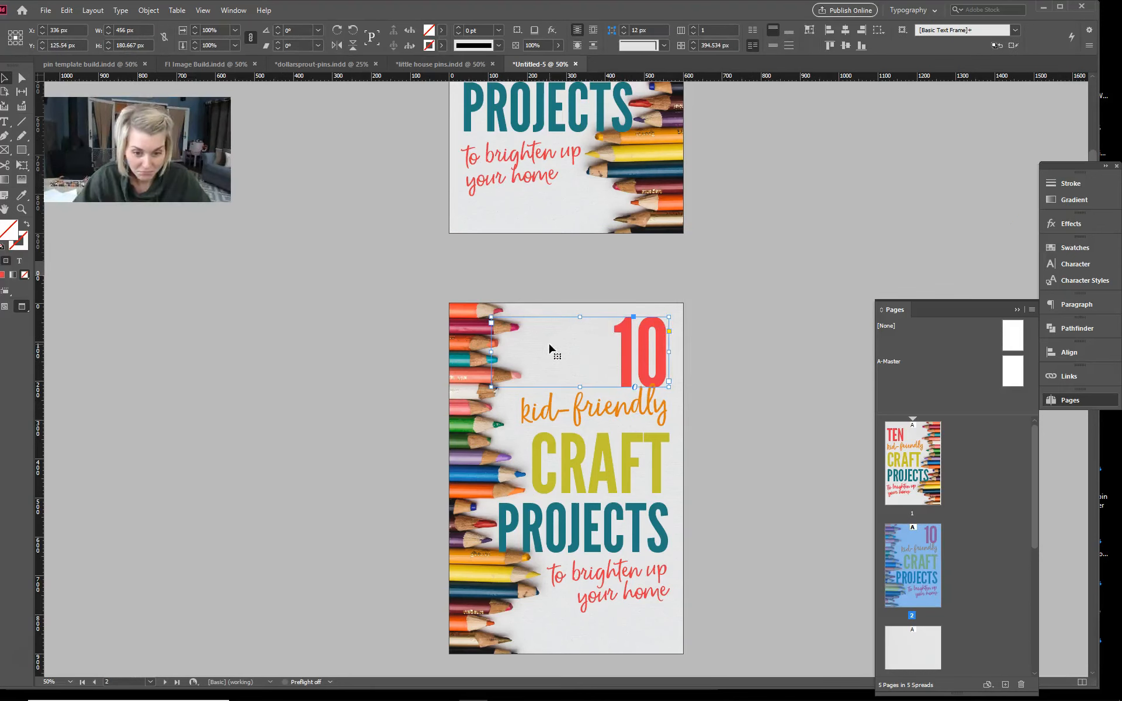
double_click(549, 349)
text(TOP)
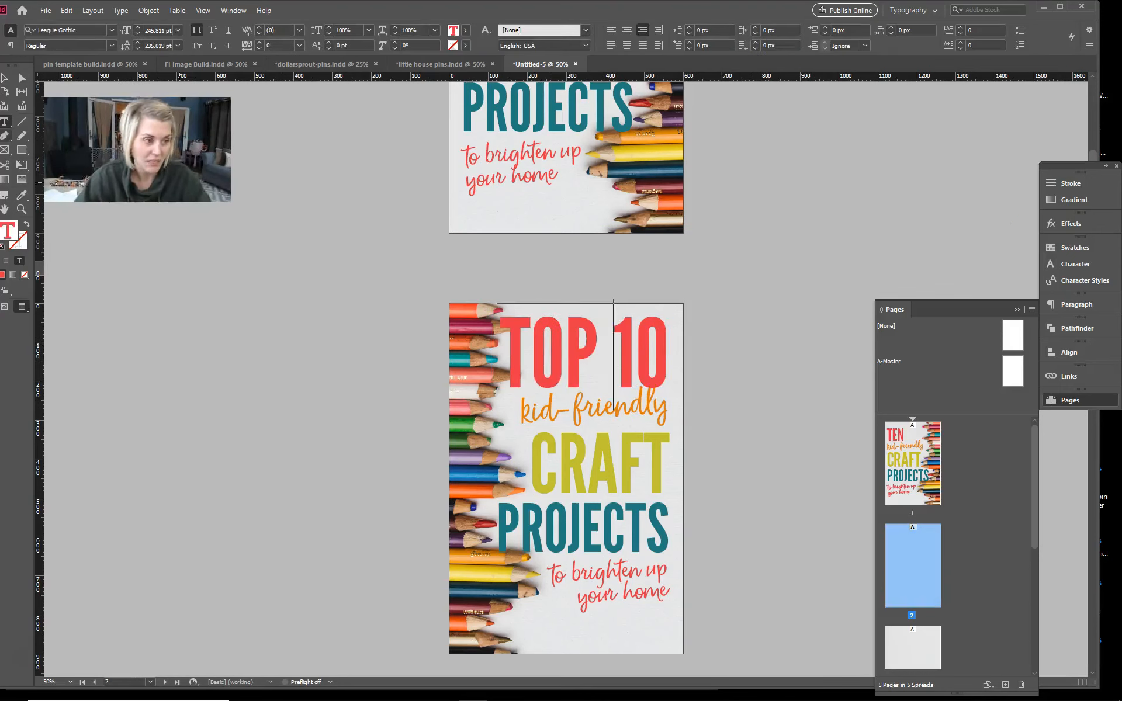
key(Escape)
drag(500, 353, 542, 352)
click(462, 545)
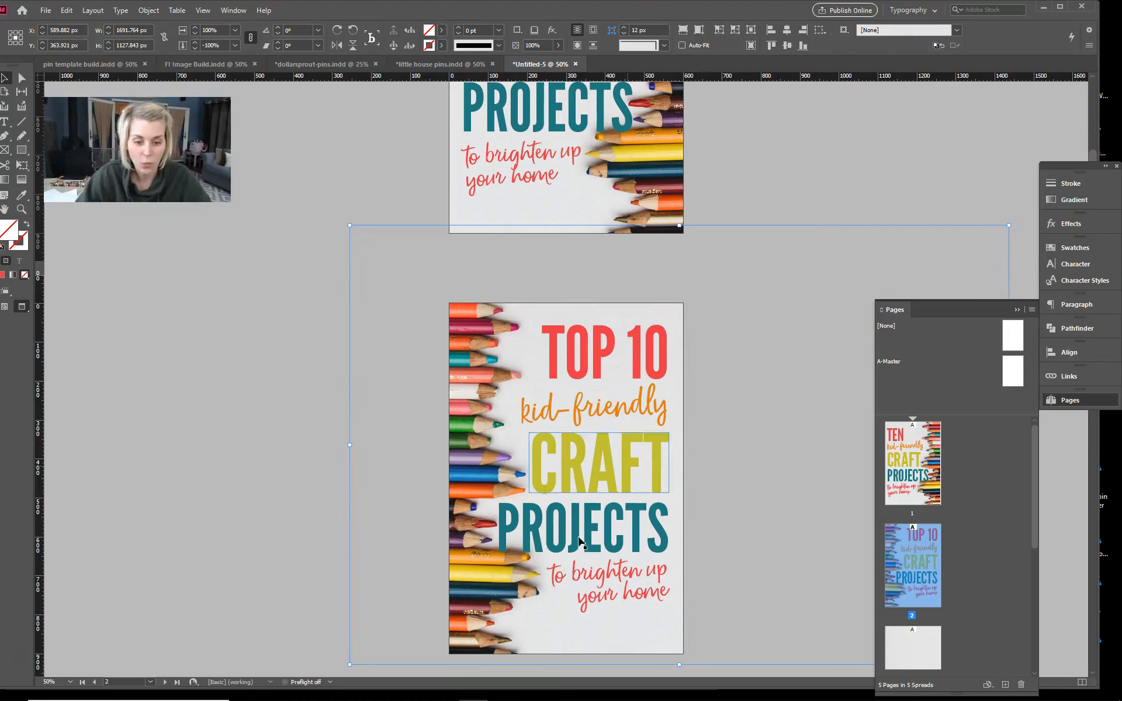
Step: Move the "TOP 10" heading and the pencil image on page 2 down together by 20 px
click(640, 353)
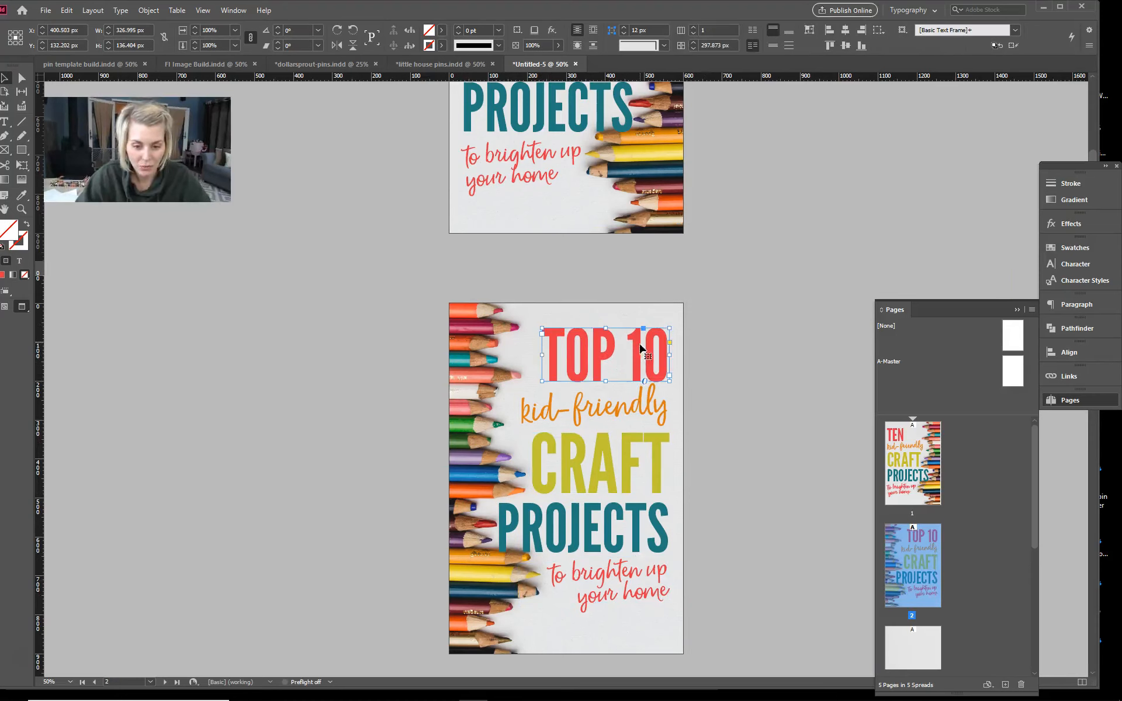
shift+click(468, 590)
key(shift+Down)
key(shift+Down)
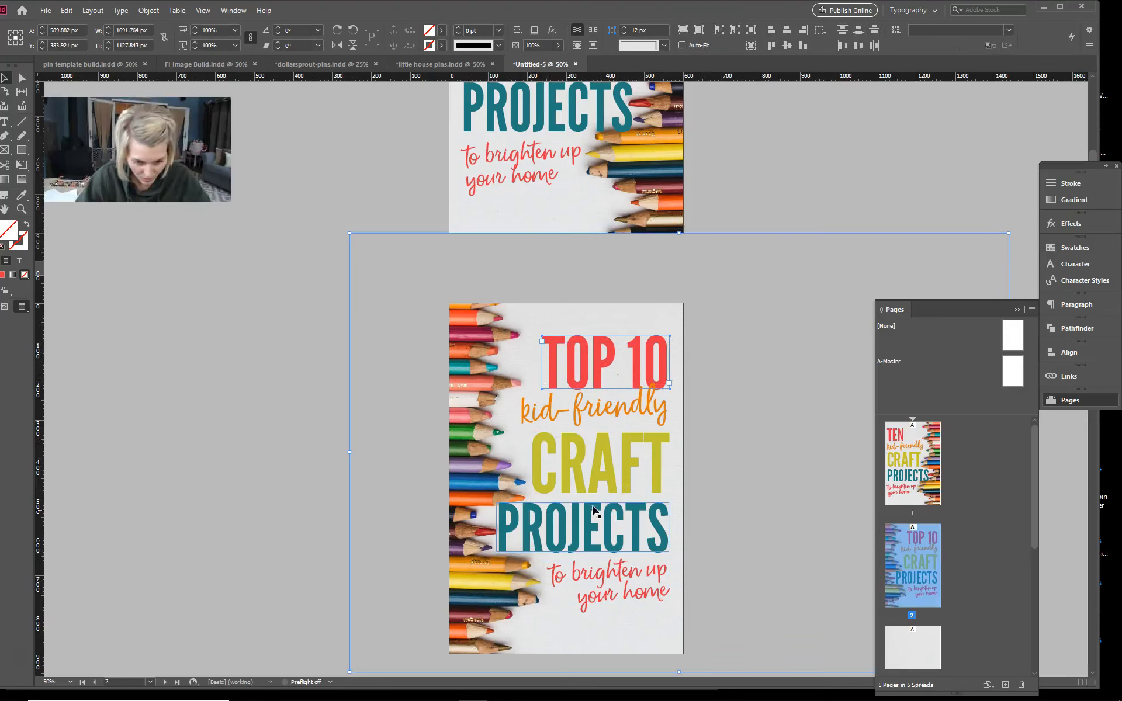
Step: Recolor the word "CRAFT" on page 2 with the LHLH Red swatch
click(621, 466)
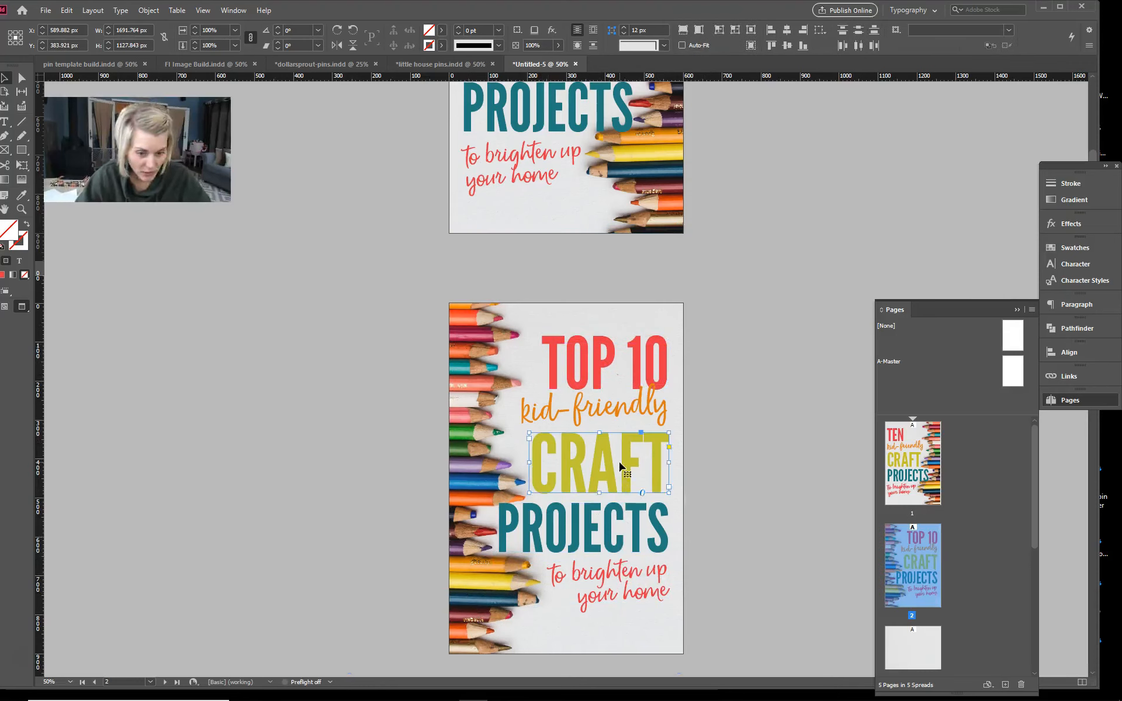
double_click(621, 466)
double_click(631, 434)
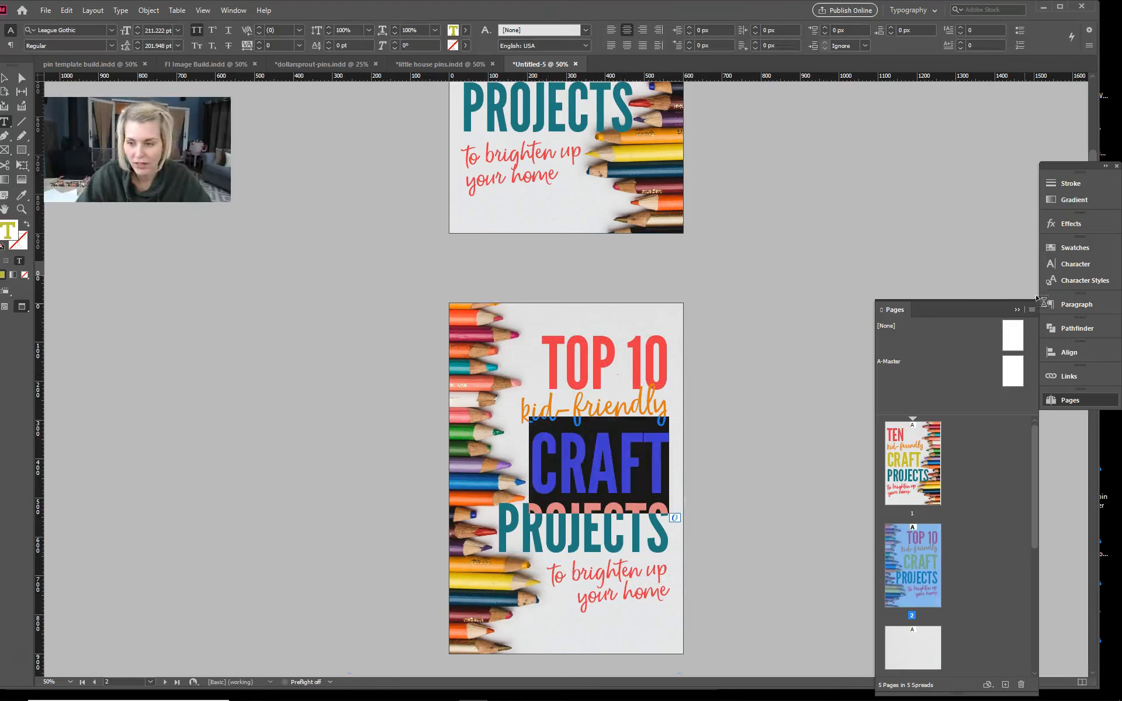
click(1075, 248)
click(936, 408)
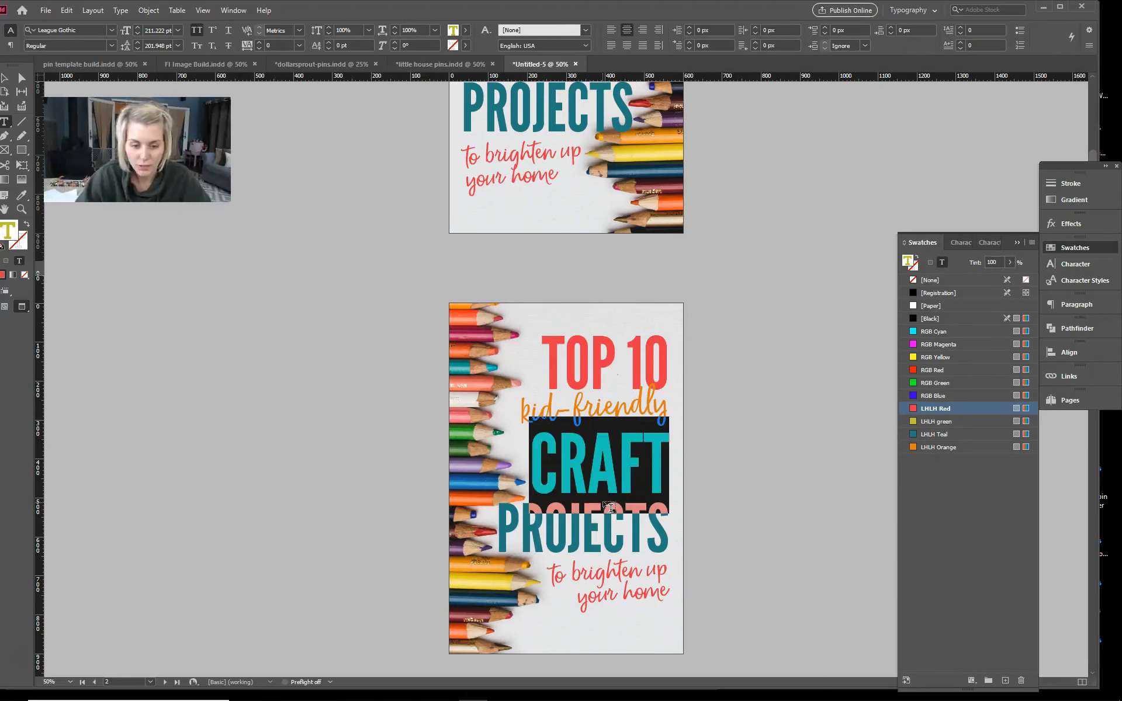
Step: Color "PROJECTS" with the LHLH green swatch and "to brighten up your home" with LHLH Teal on page 2
double_click(631, 514)
click(958, 422)
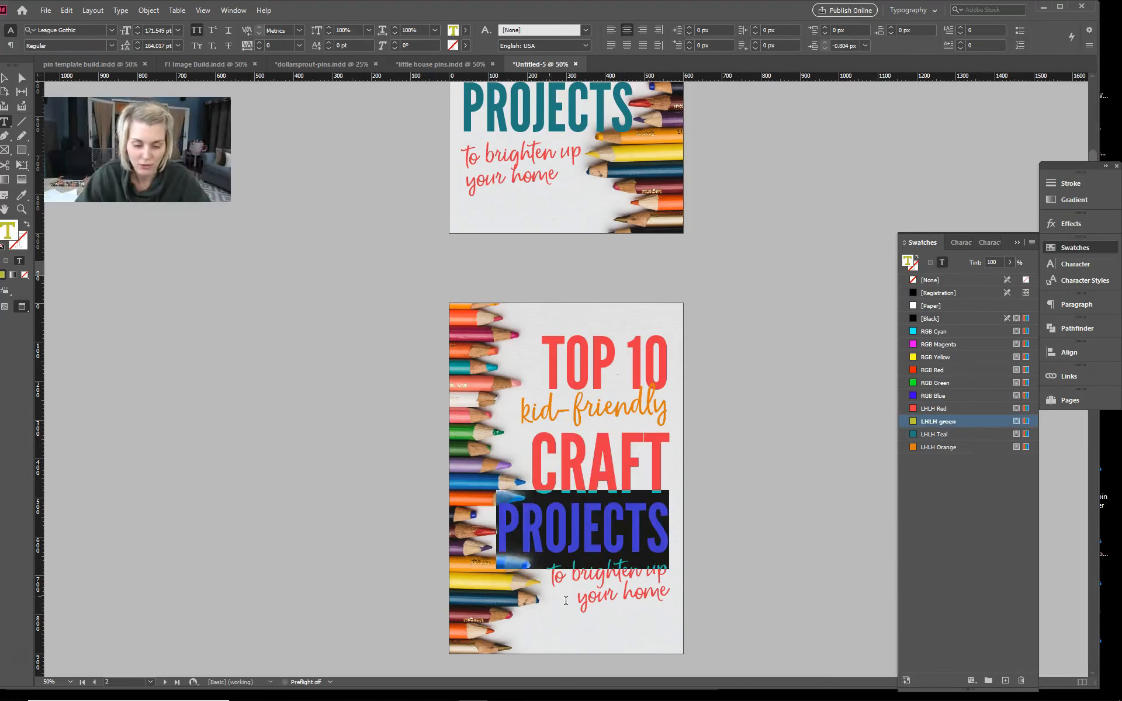
drag(530, 563, 669, 611)
click(945, 434)
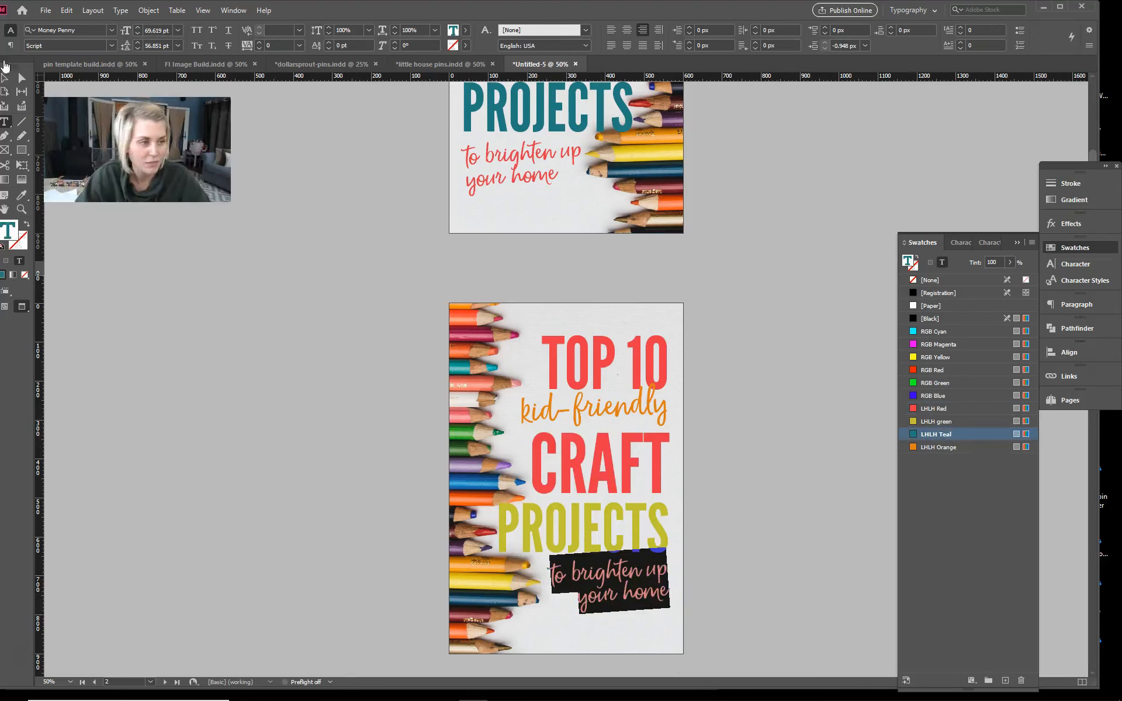
click(5, 78)
click(282, 339)
Step: Select all five text frames on page 2, leaving out the pencil image, and copy them
scroll(689, 377, up, 3)
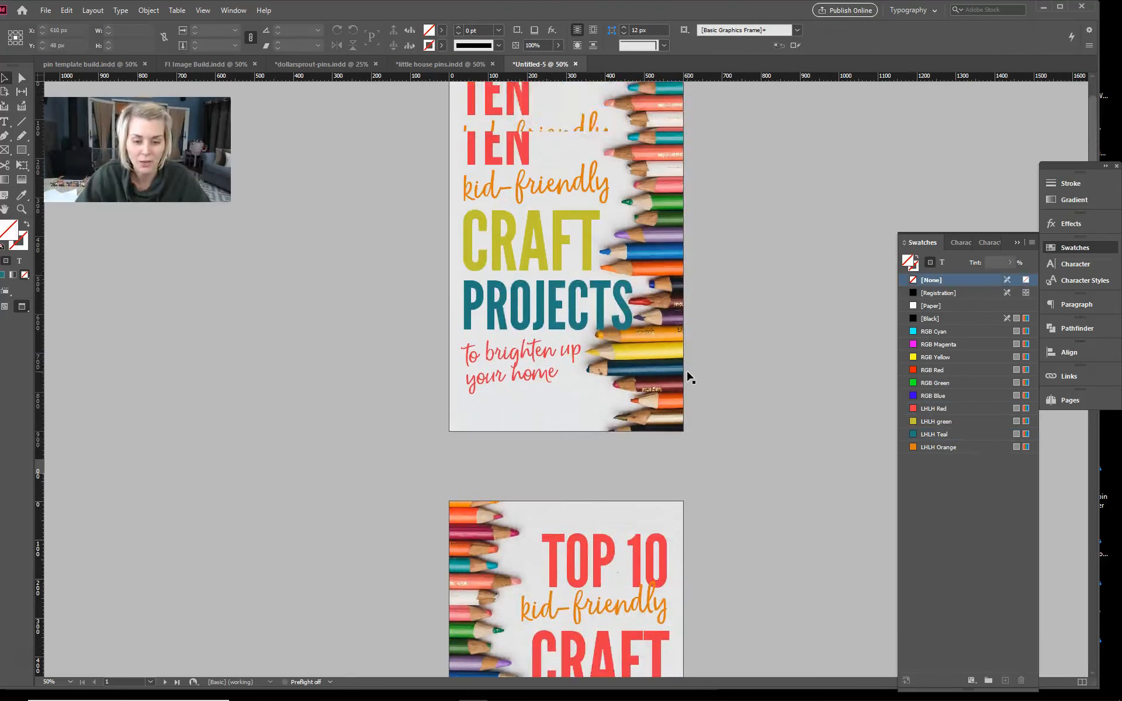
scroll(690, 377, down, 5)
scroll(694, 374, up, 1)
scroll(694, 373, down, 1)
scroll(685, 376, up, 2)
click(626, 477)
shift+click(613, 438)
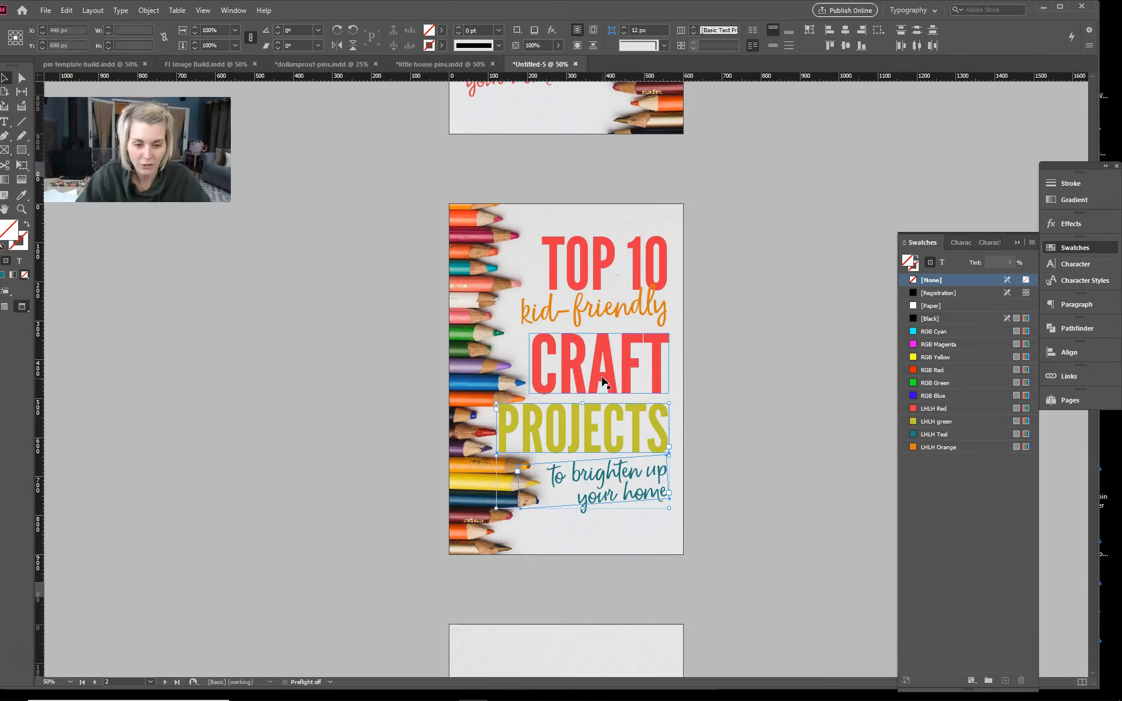
Step: Scale page 3's pencil image down to about 1171 × 780 px and position its pencils along the page's bottom edge
scroll(625, 468, down, 5)
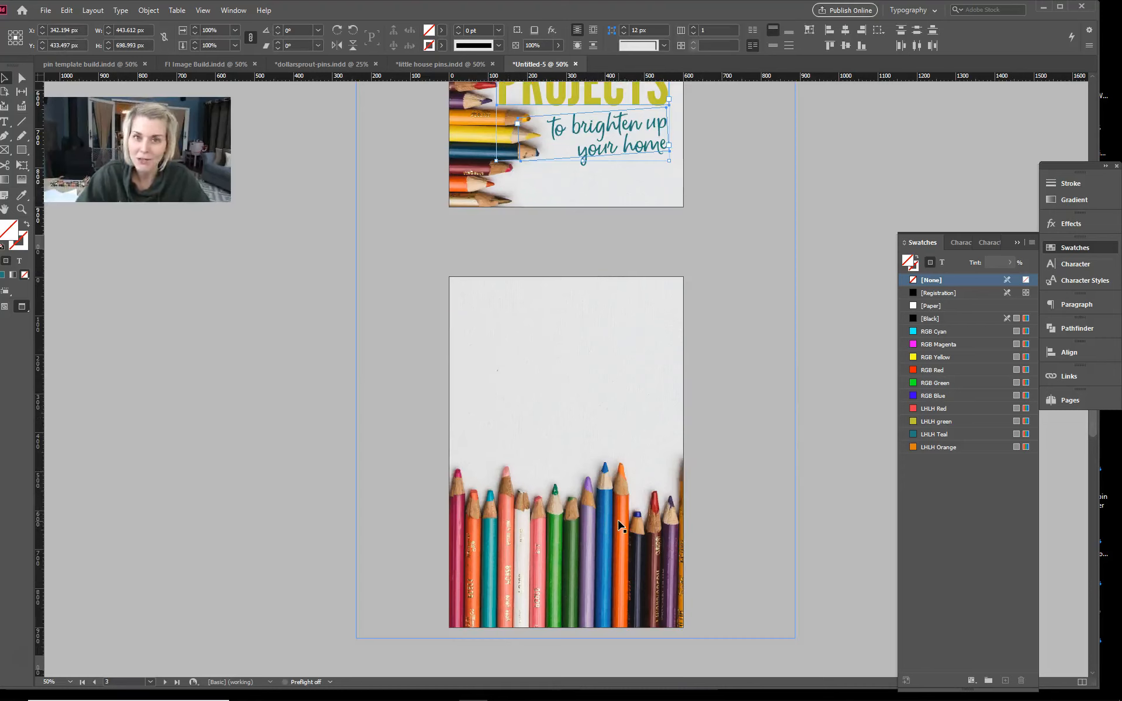
scroll(643, 316, up, 3)
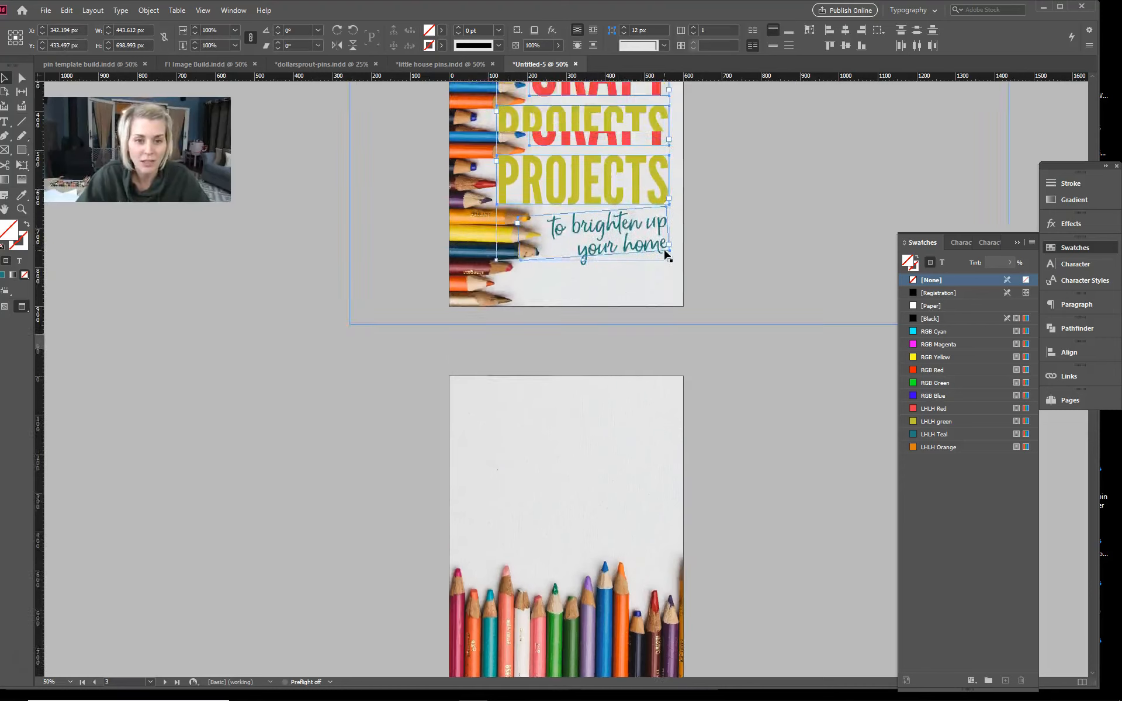
scroll(608, 409, down, 4)
click(597, 488)
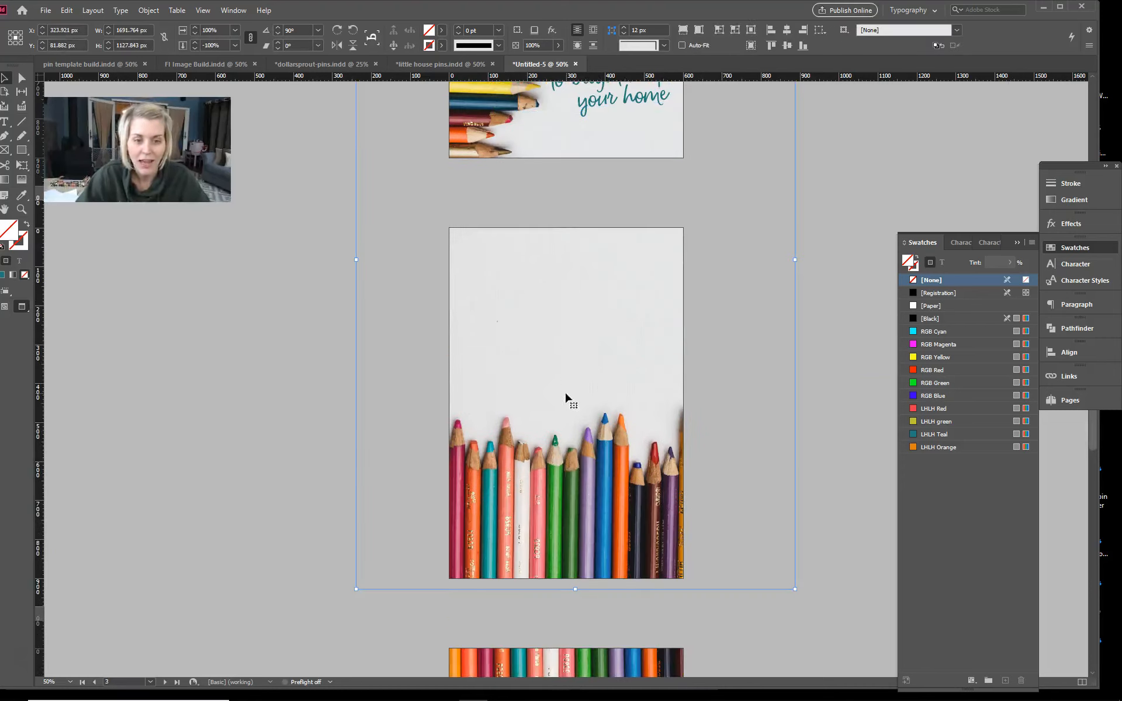
click(799, 259)
click(680, 281)
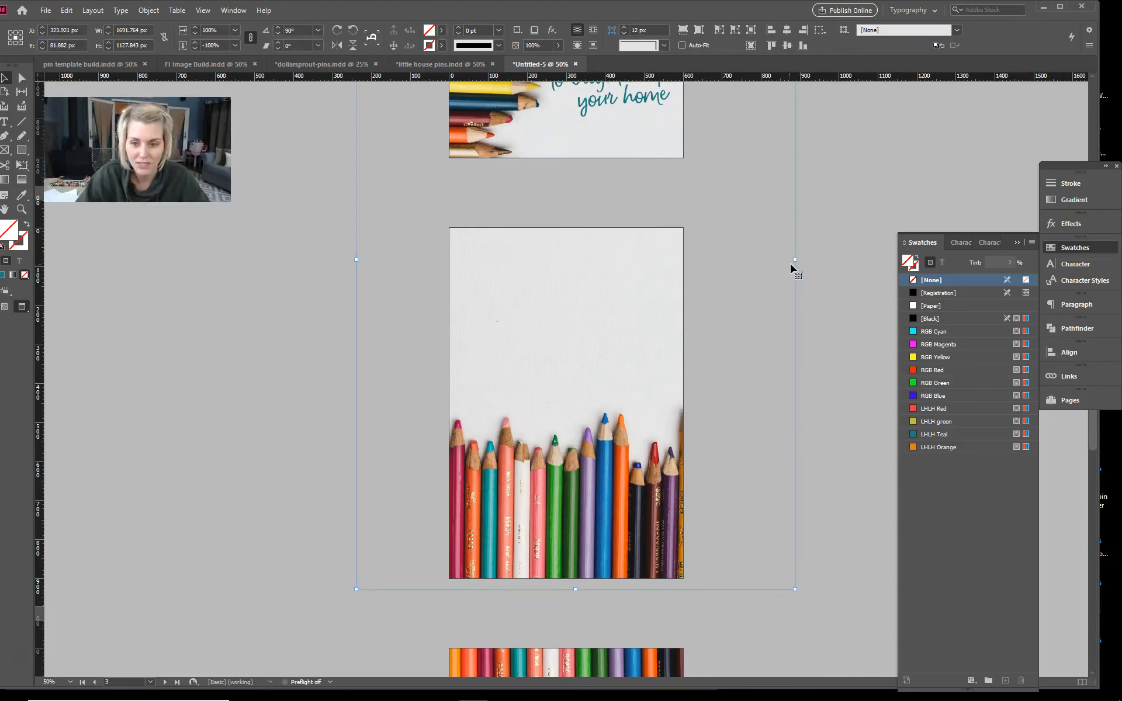
drag(797, 260, 666, 259)
drag(586, 283, 642, 386)
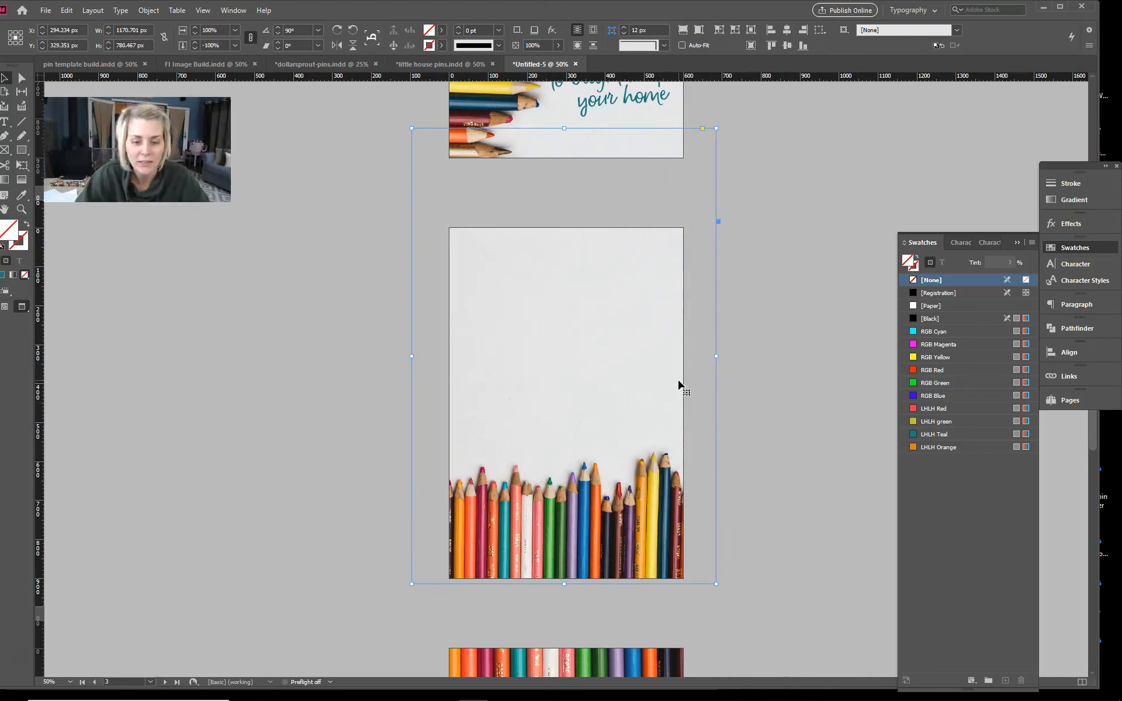
Step: Paste the copied text frames in place on page 3 and center-align them horizontally with one another
click(745, 394)
key(ctrl+alt+shift+v)
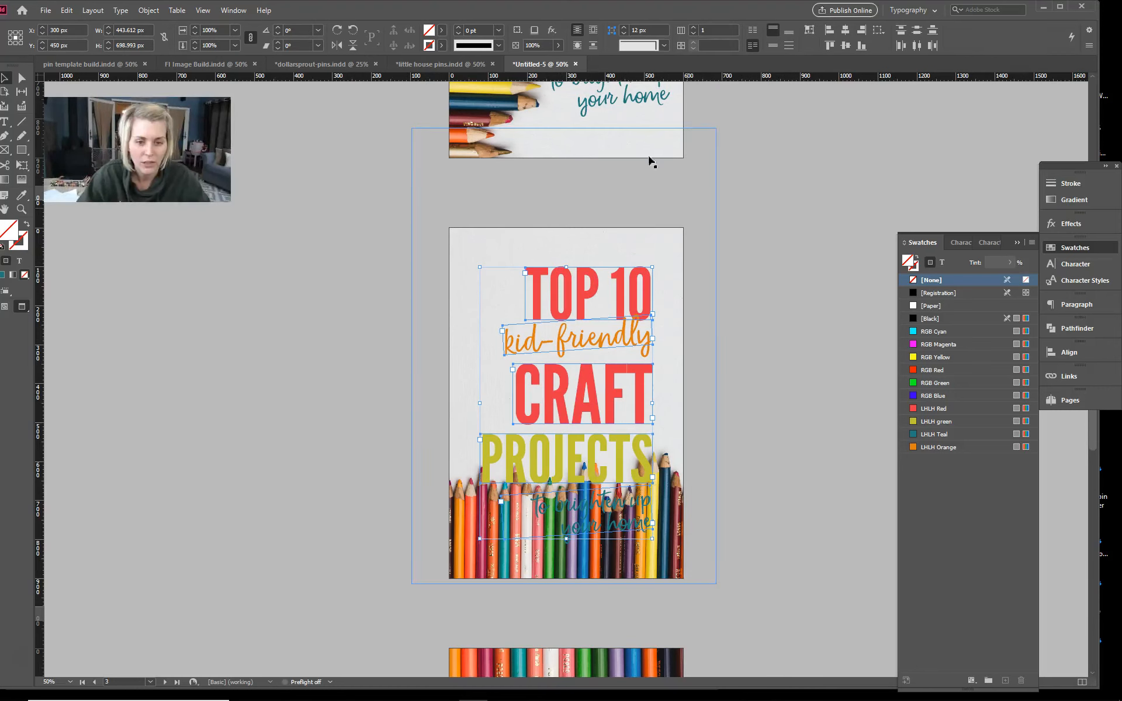
click(855, 28)
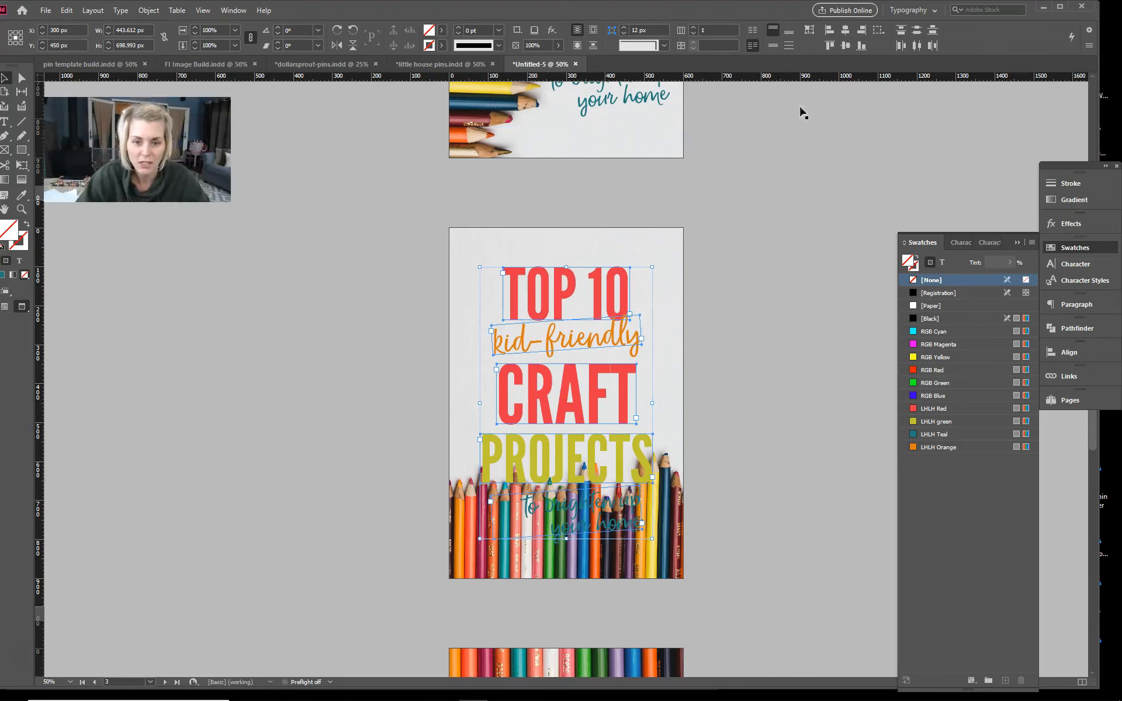
Step: Move "TOP 10" up on page 3 and enlarge "kid-friendly" beneath it to nearly the page width
drag(568, 296, 570, 272)
click(565, 338)
drag(641, 353, 678, 361)
drag(562, 336, 563, 329)
Step: Widen the "CRAFT" frame on page 3 and extend its text to "CRAFT PROJECTS"
click(565, 383)
drag(636, 393, 864, 394)
double_click(749, 402)
text(PROJECTS)
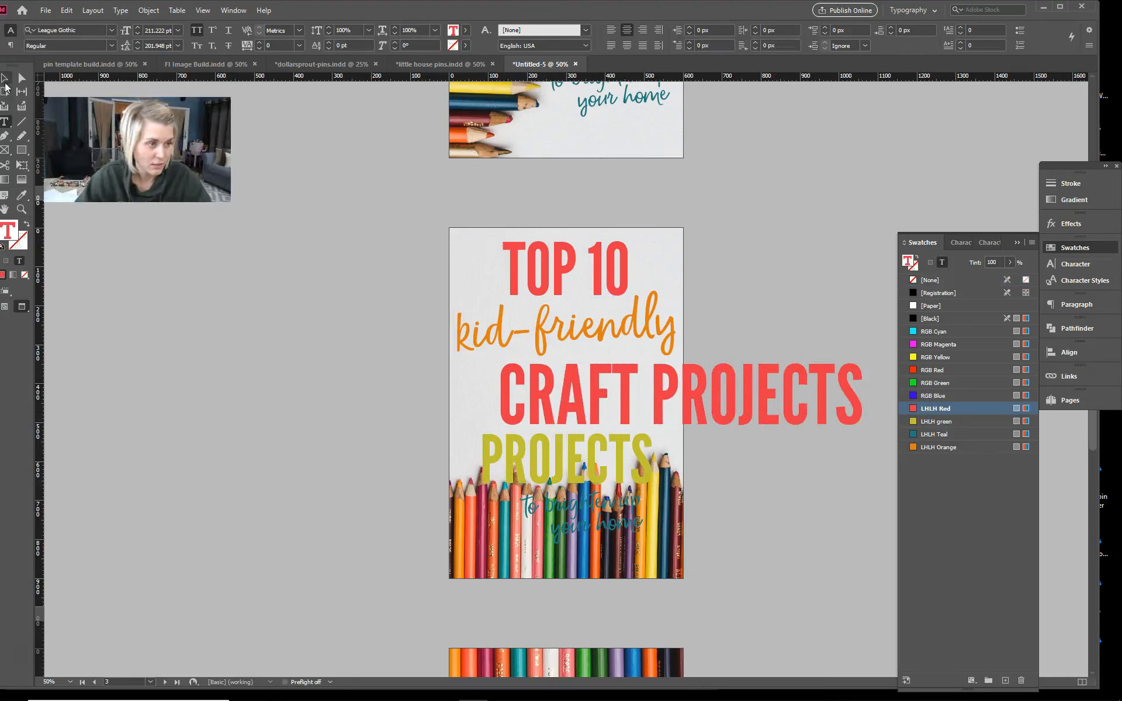
Step: Scale "CRAFT PROJECTS" down to about 544 × 90 px, place it right under "kid-friendly", and lower "TOP 10" slightly
click(5, 80)
drag(863, 394, 744, 392)
drag(557, 388, 517, 376)
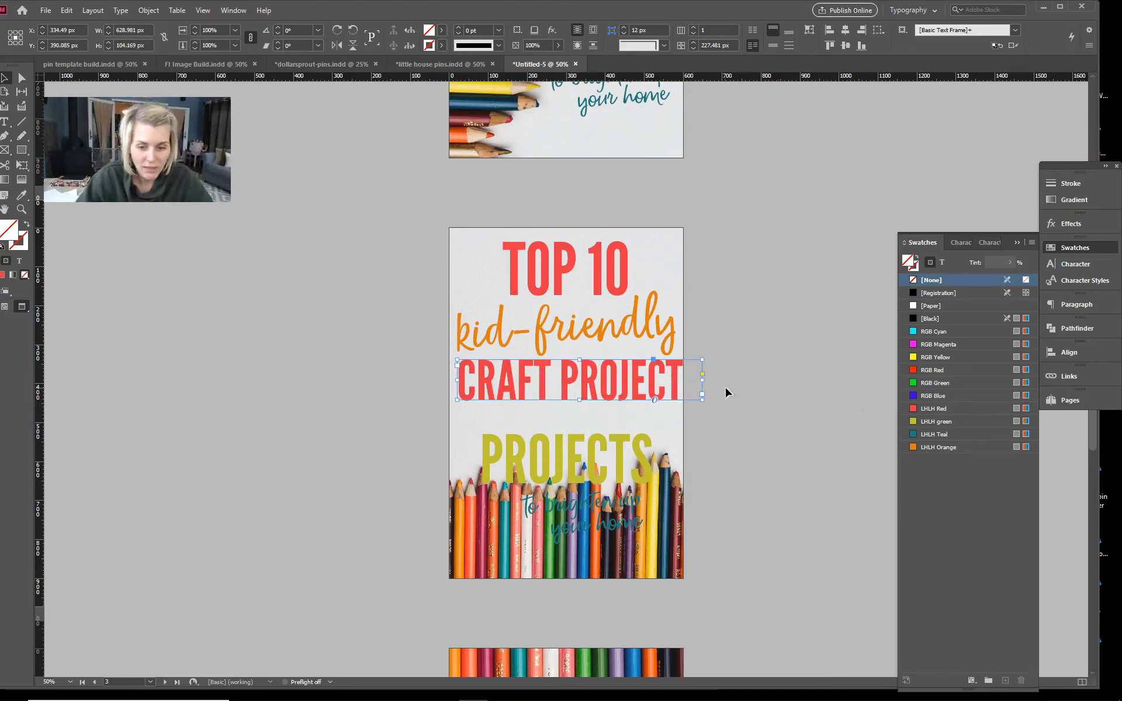
drag(701, 379, 670, 381)
drag(570, 393, 580, 383)
drag(603, 253, 599, 261)
drag(610, 362, 633, 363)
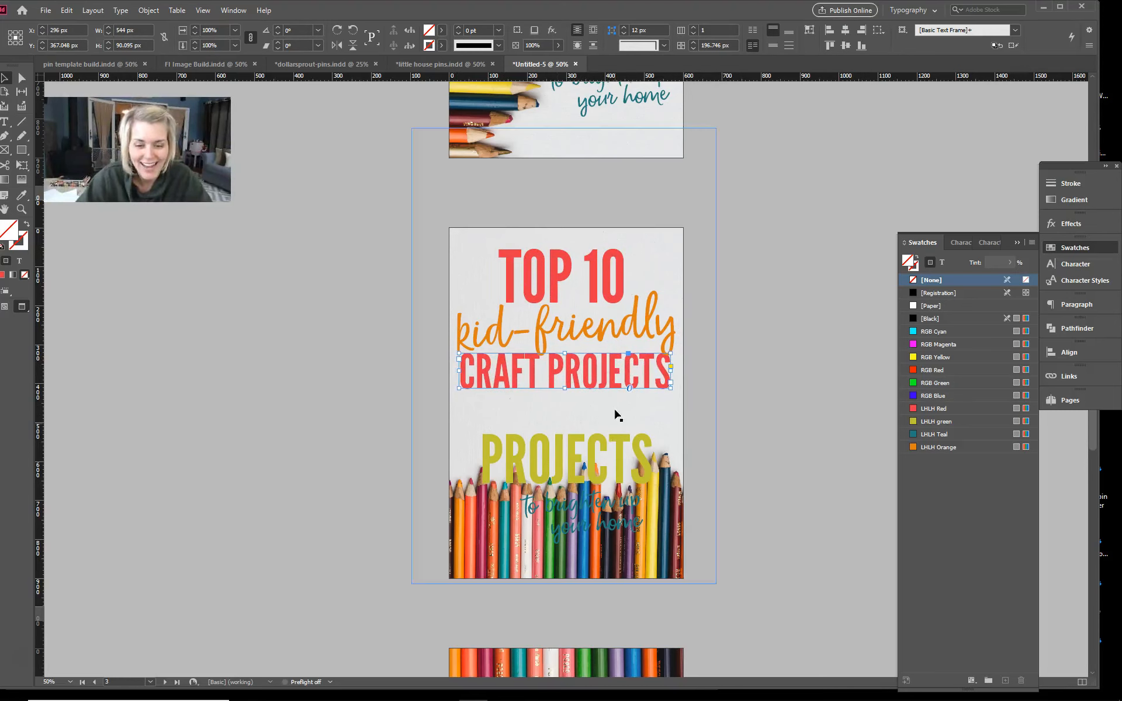
Step: Delete the separate green "PROJECTS" text frame from page 3
drag(557, 449, 564, 411)
key(ctrl+z)
click(710, 425)
drag(581, 452, 580, 419)
key(Delete)
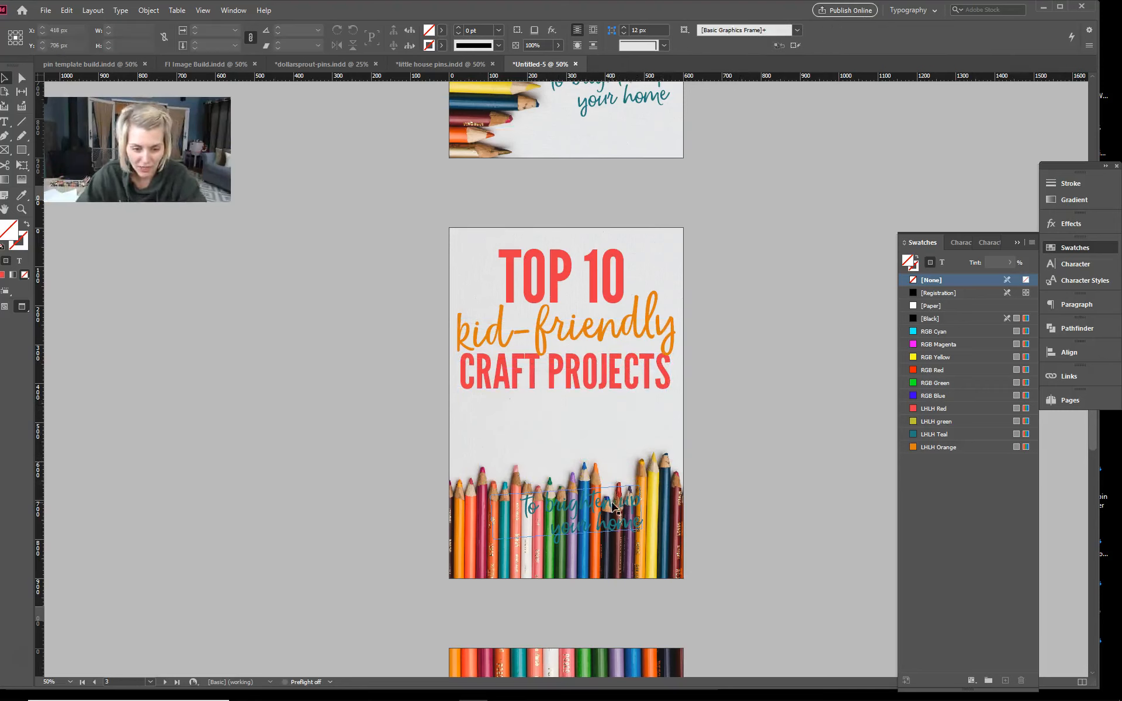
Step: Center the text "to brighten up your home", enlarge its frame to about 575 × 169 px, and place it under "CRAFT PROJECTS"
double_click(613, 507)
key(ctrl+a)
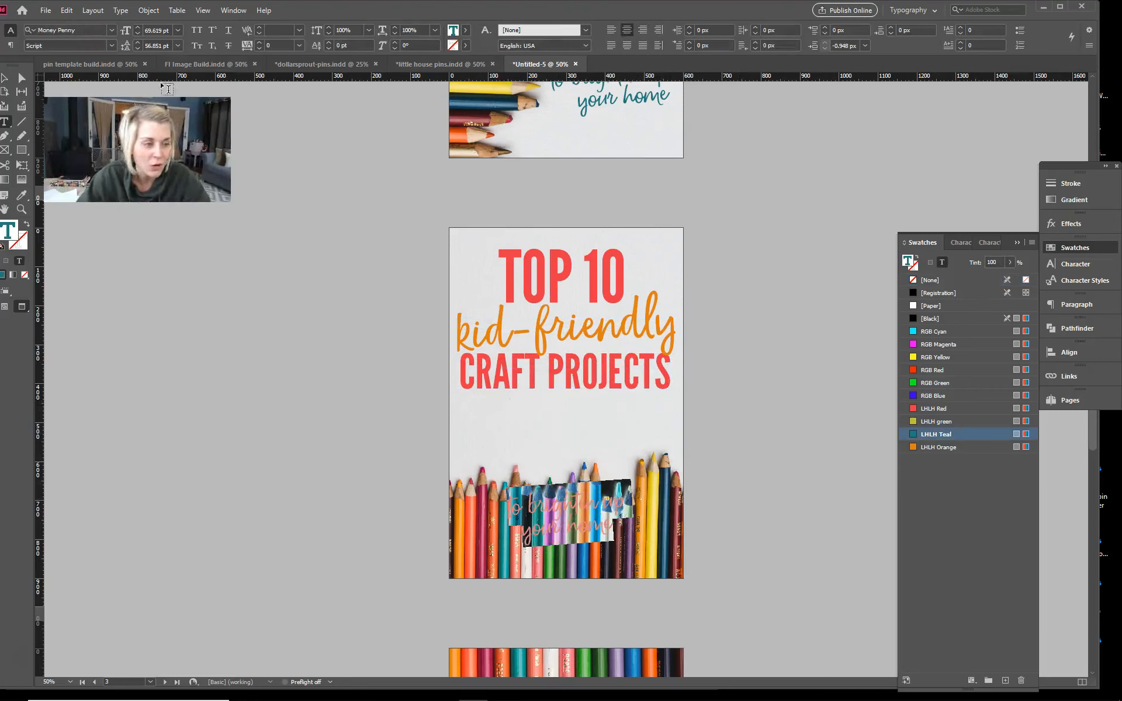
key(Escape)
mouse_move(550, 442)
mouse_down()
mouse_move(567, 417)
mouse_move(567, 458)
mouse_up()
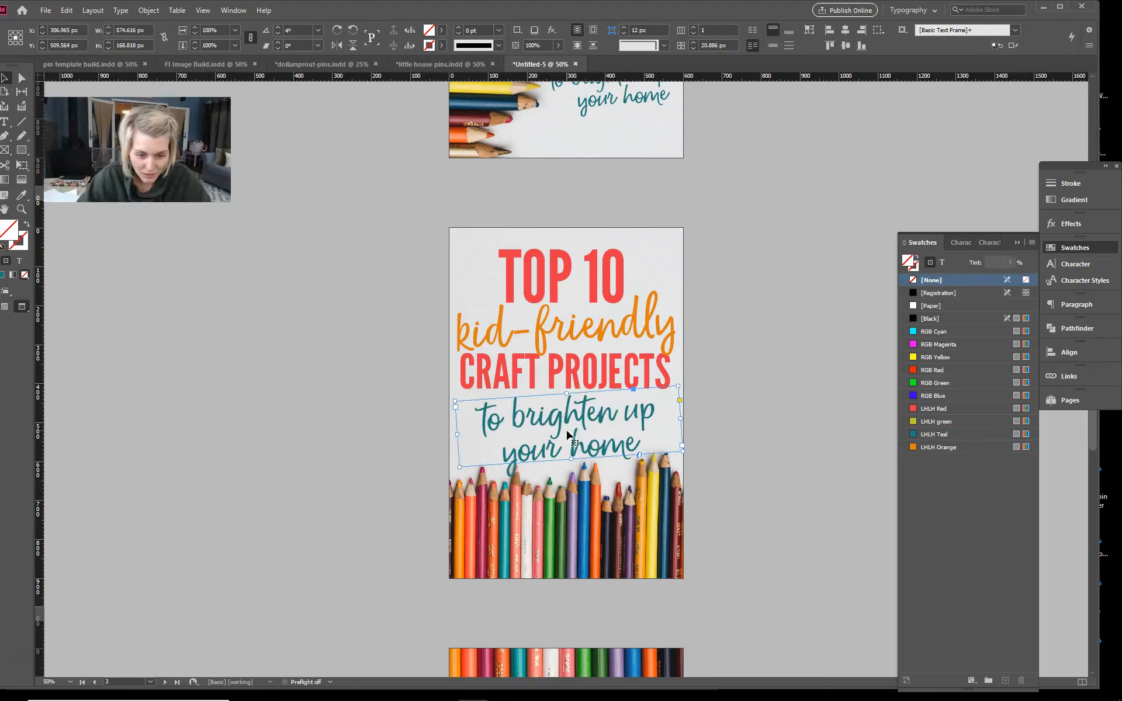
Step: Select page 3's four text frames without the pencil image and group them
shift+click(575, 351)
shift+click(576, 315)
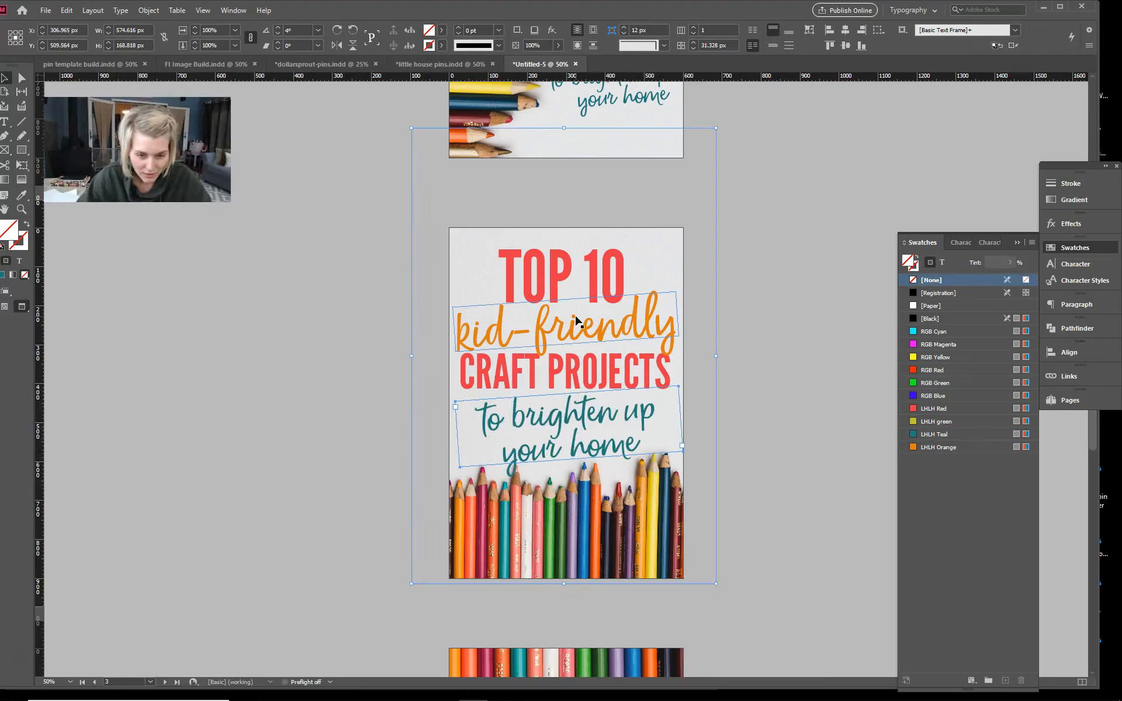
shift+click(577, 357)
shift+click(575, 281)
shift+click(653, 238)
key(ctrl+g)
Step: Scale the text group down to about 520 × 491 px and raise it within the blank area above the pencils
drag(568, 250, 568, 276)
key(shift+Up)
key(shift+Up)
key(shift+Up)
key(shift+Up)
key(shift+Up)
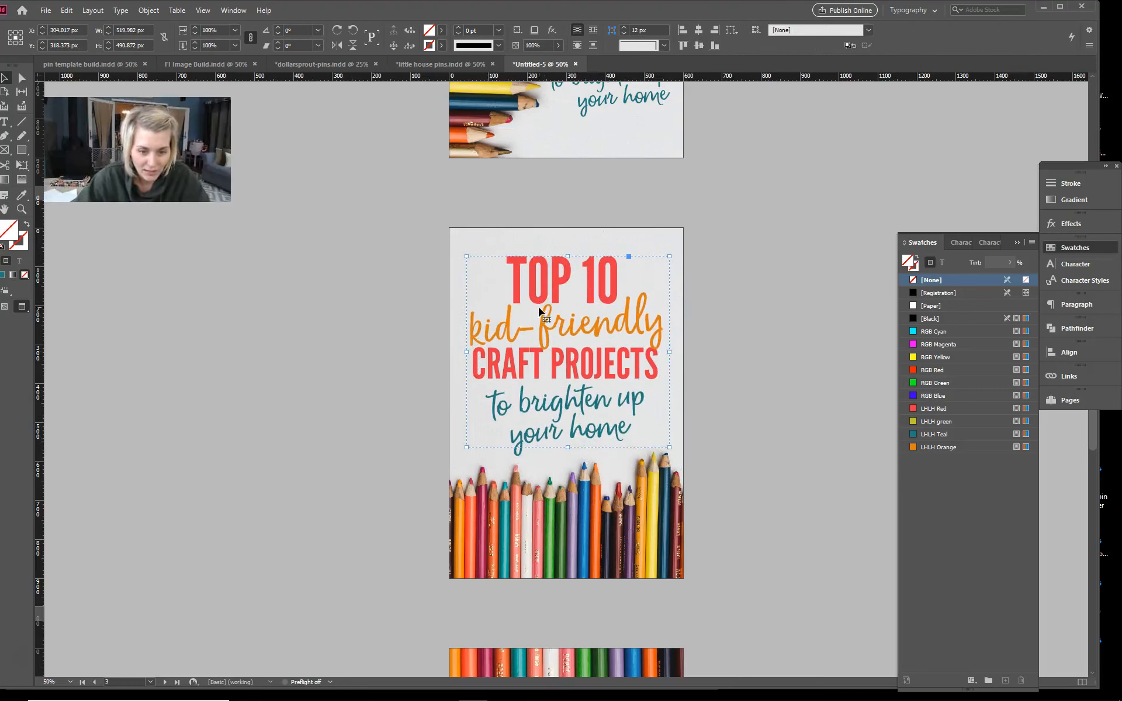
key(shift+Up)
click(773, 440)
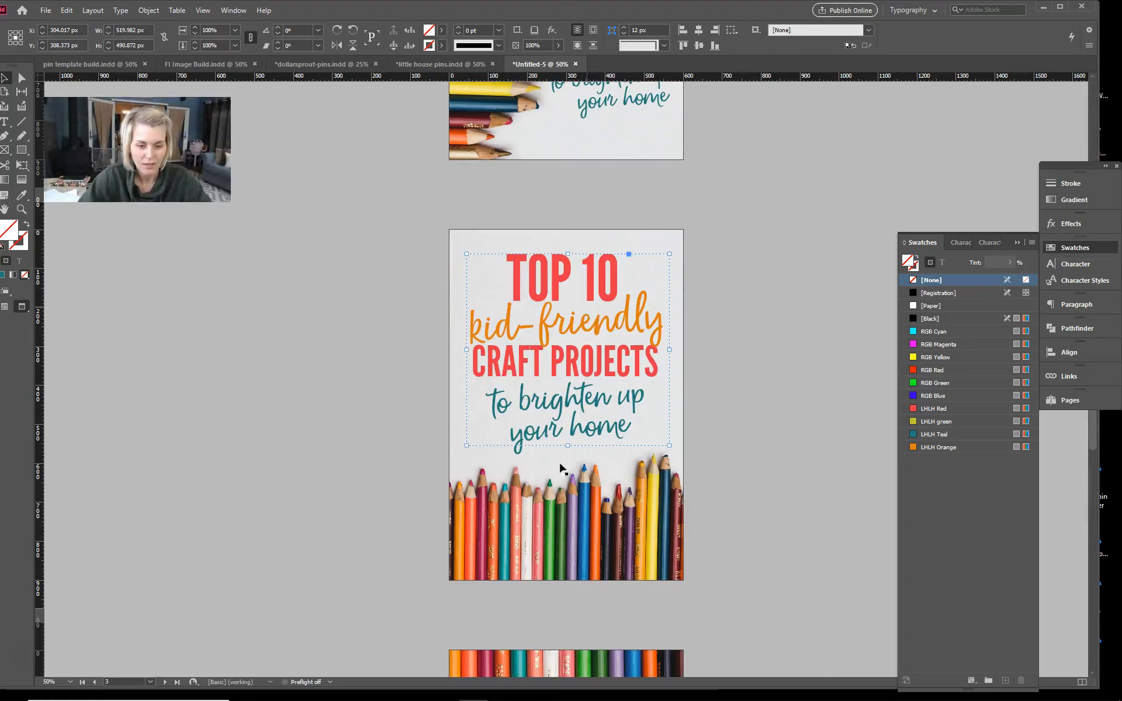
Step: Replace page 4's pencil image with an in-place copy of page 3's image and text group
click(552, 548)
scroll(551, 546, down, 10)
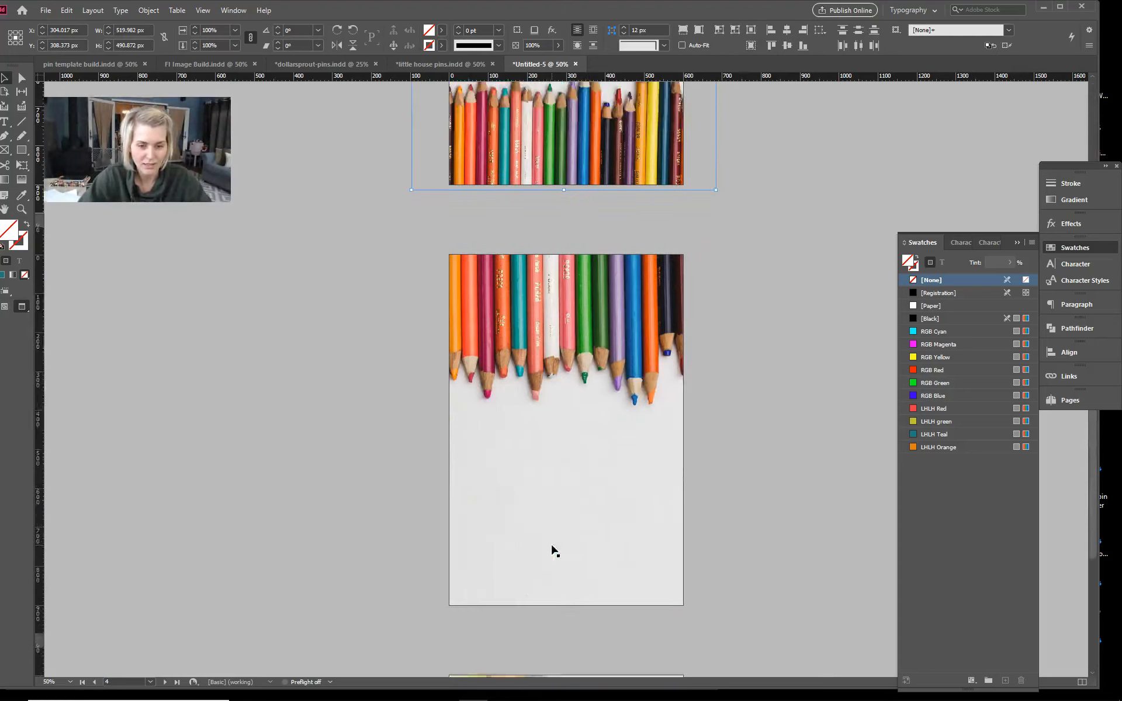
click(567, 276)
key(Delete)
key(ctrl+alt+shift+v)
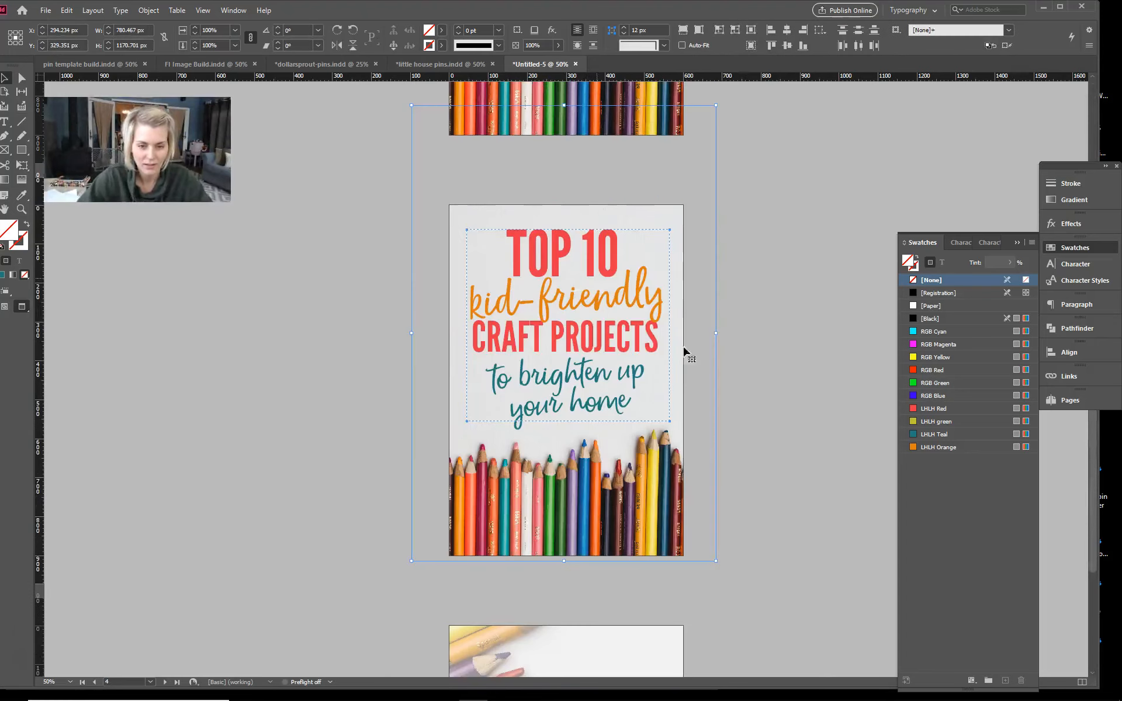
Step: Flip page 4's pencil image vertically and shift it down with the text so the pencils hang from the page's top edge
click(795, 417)
click(600, 477)
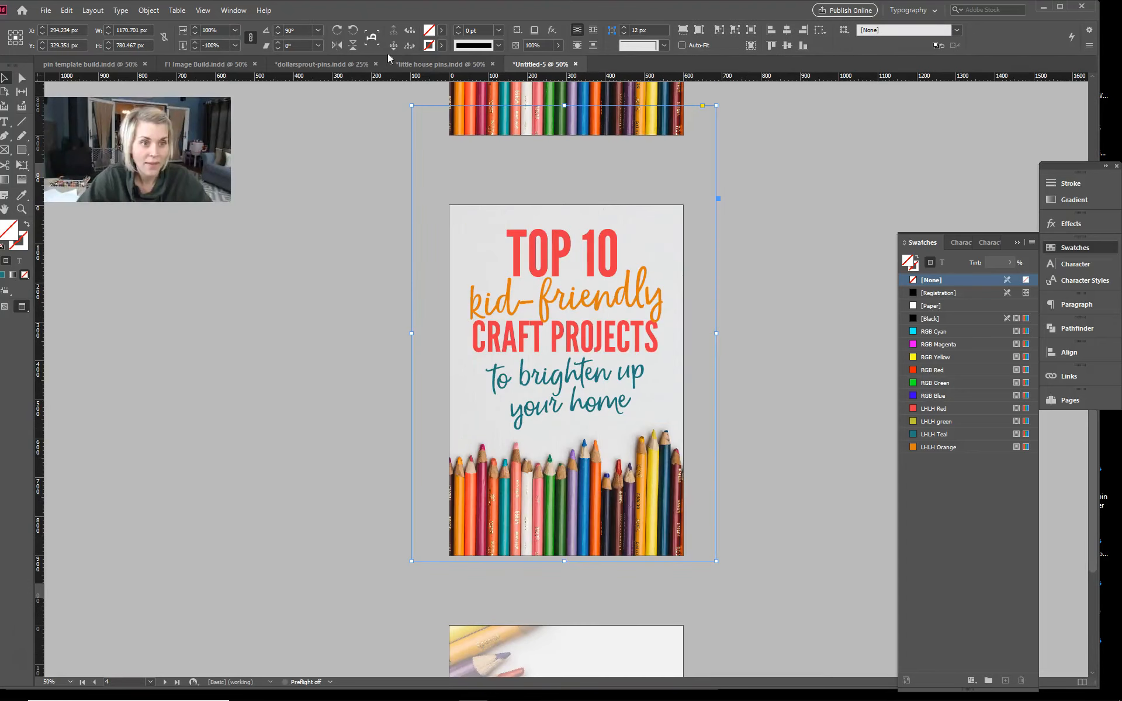
click(357, 46)
click(600, 327)
shift+click(638, 211)
drag(639, 211, 639, 314)
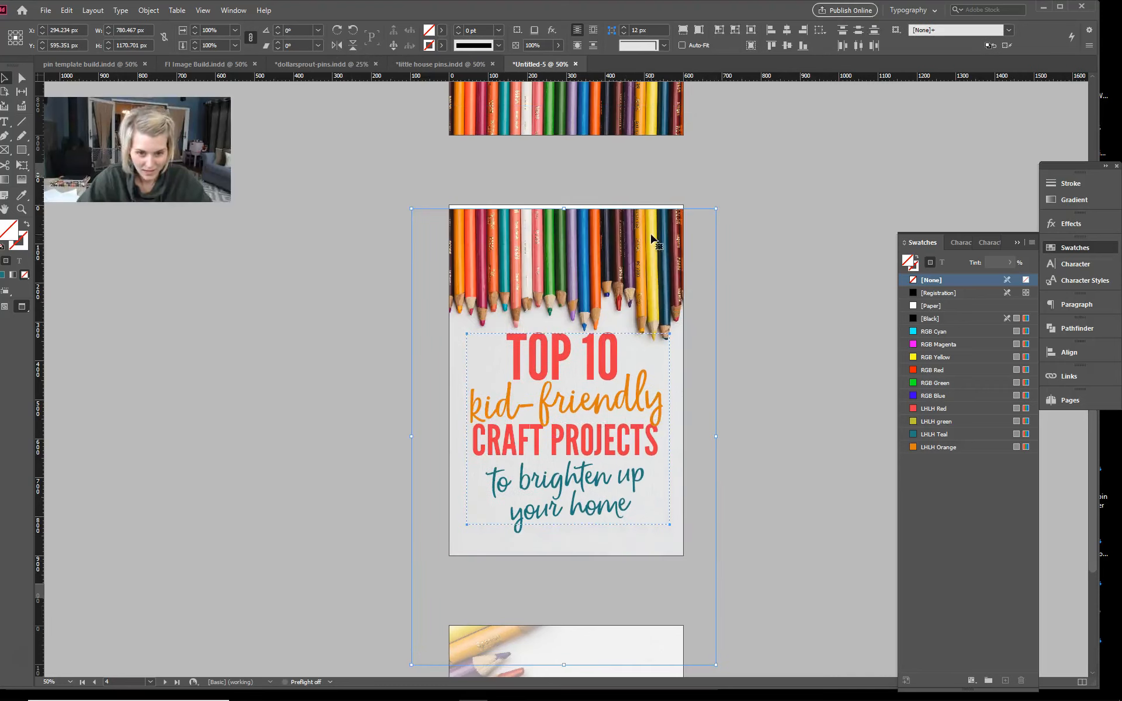
key(shift+Up)
key(shift+Up)
key(shift+Up)
Step: Reposition page 4's text group at about X 298, Y 584 px, centered below the pencils
click(822, 250)
drag(615, 404, 613, 396)
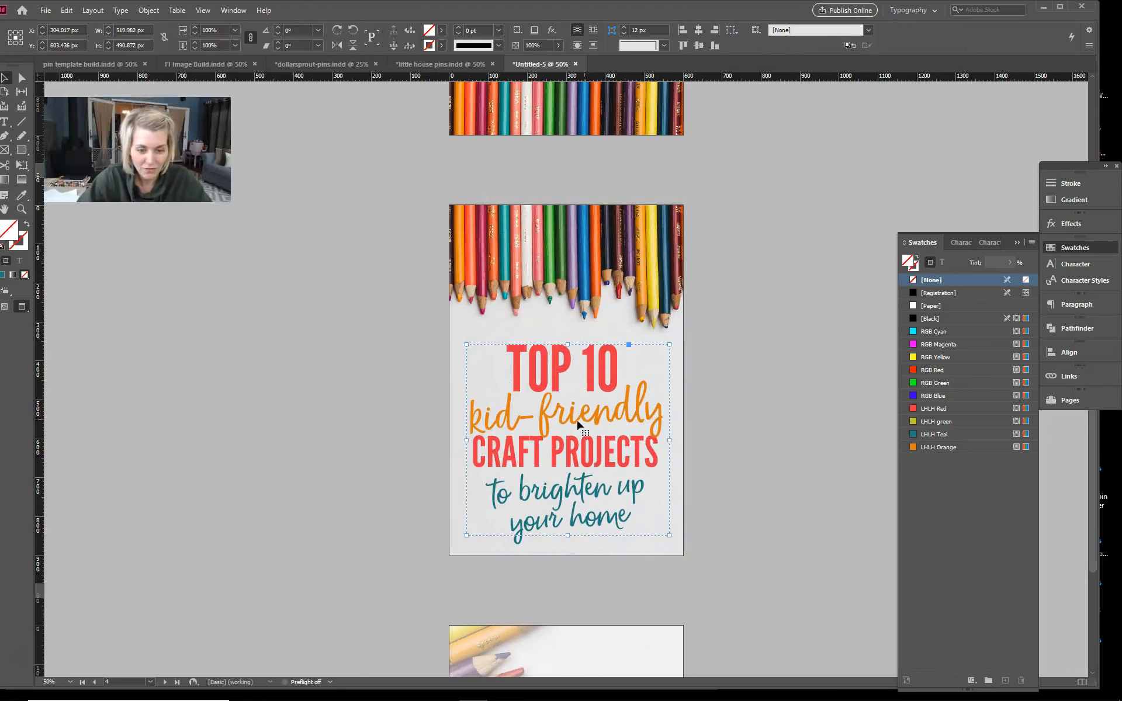
key(Up)
key(Up)
key(Up)
key(Left)
key(Left)
key(Left)
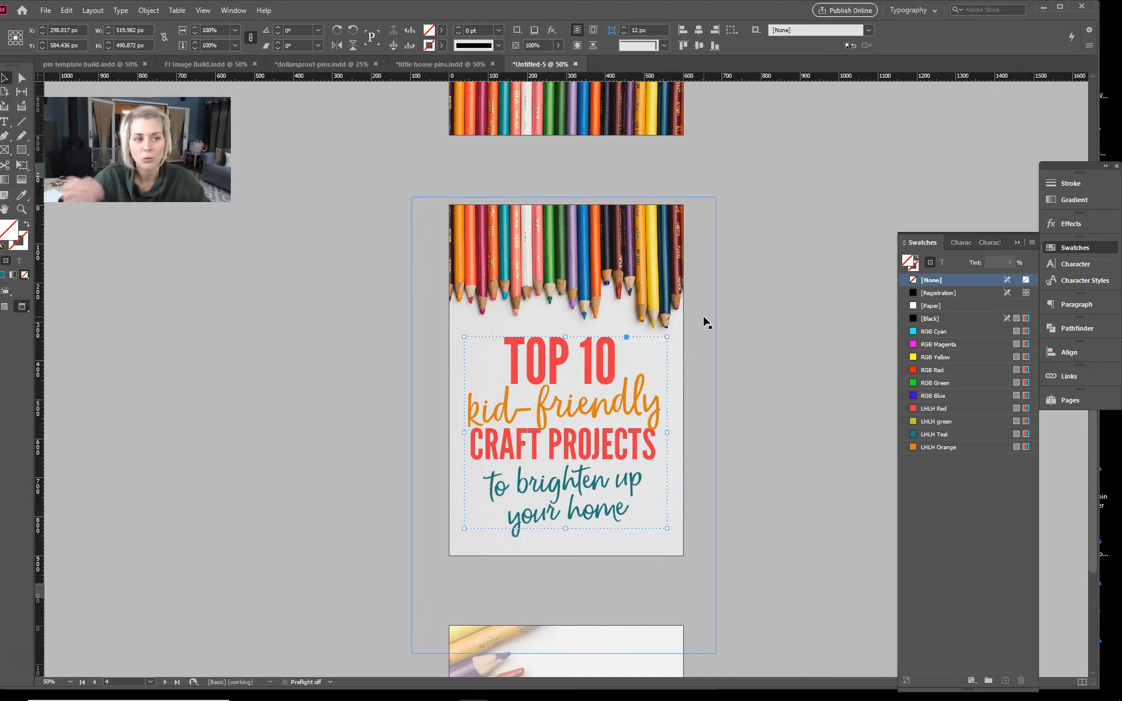
click(768, 357)
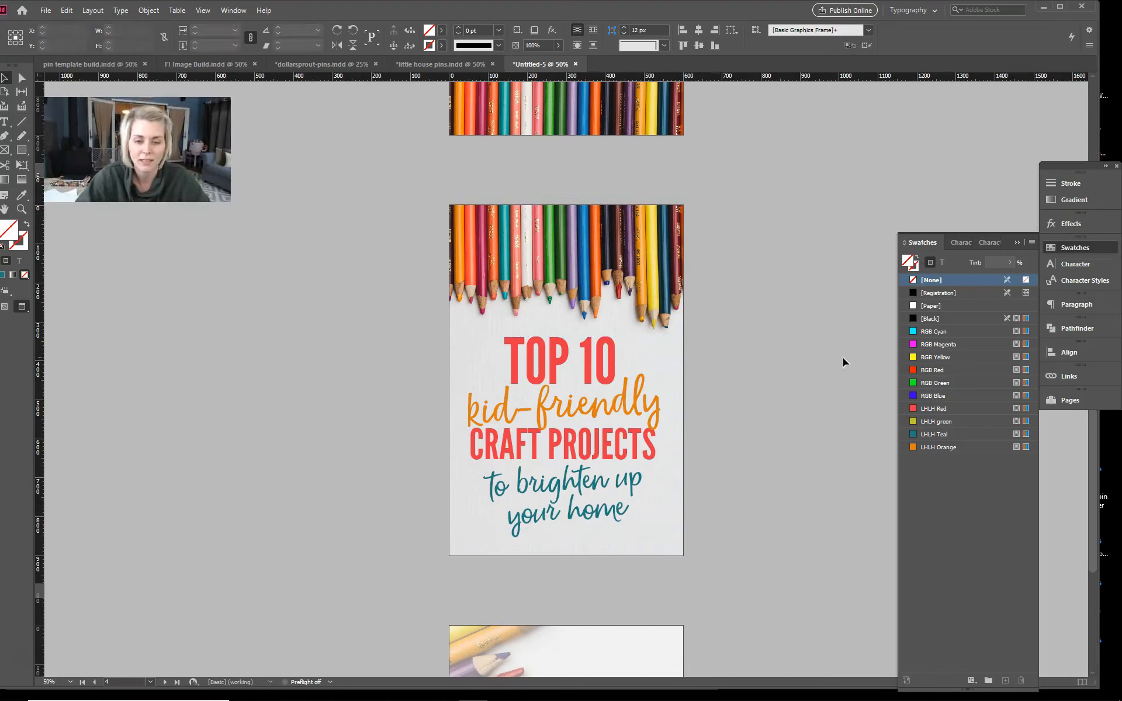
click(550, 435)
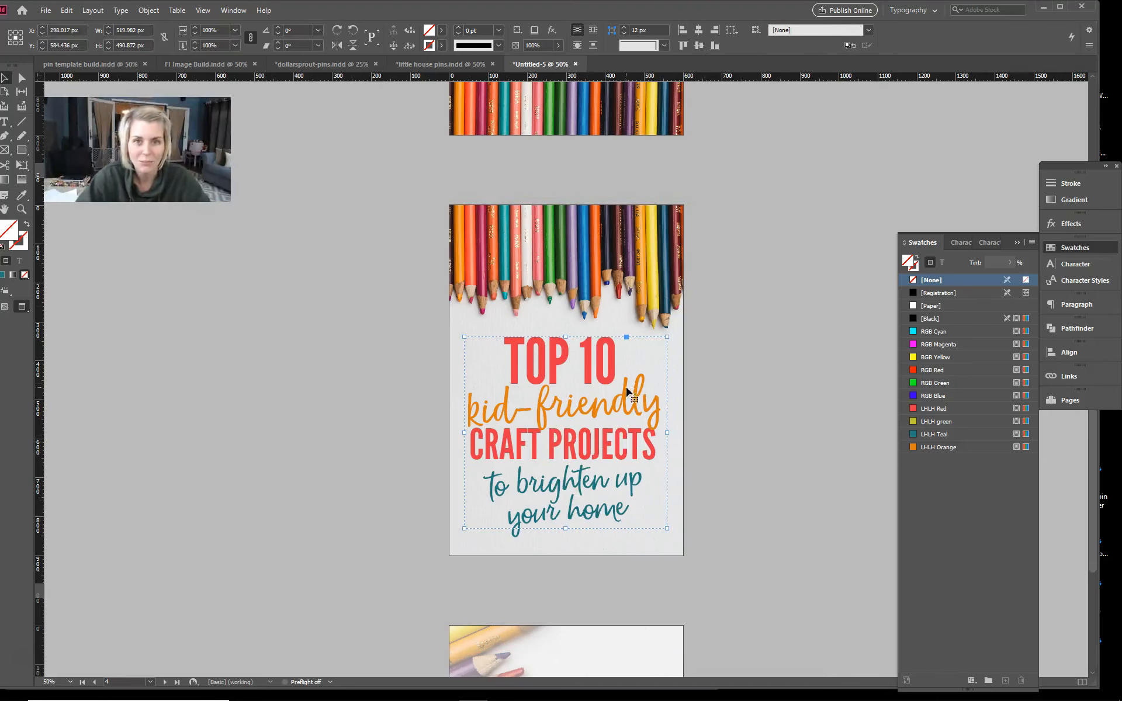
click(779, 404)
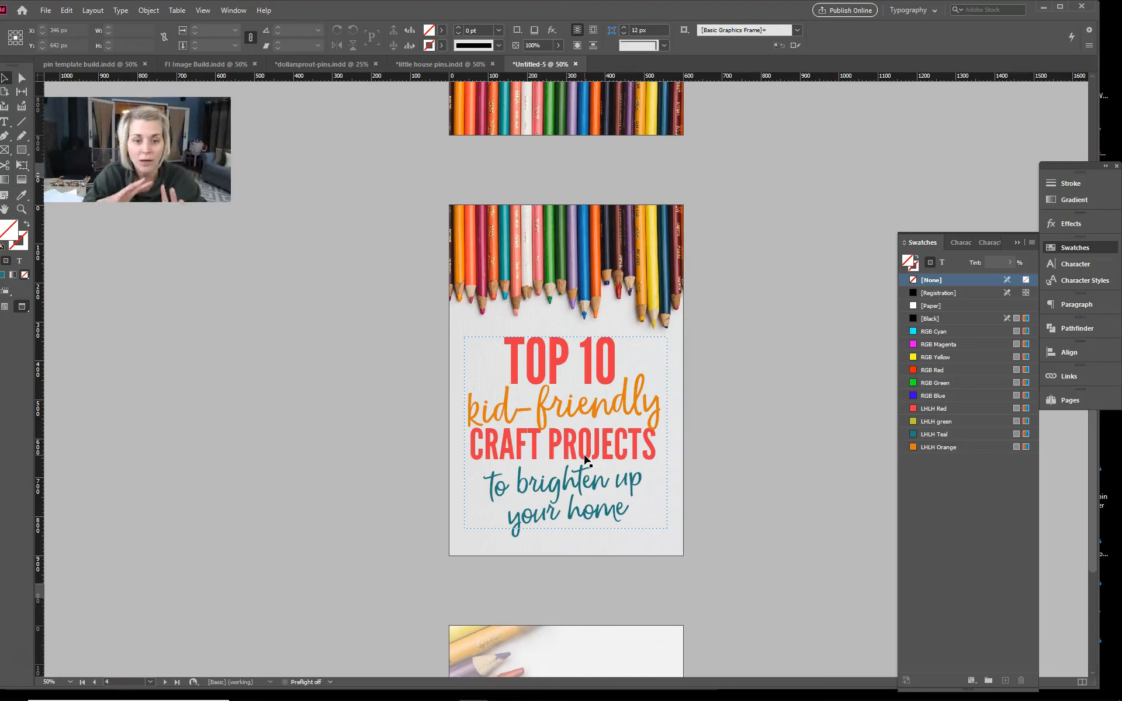
Step: Draw a rectangle about 730 × 978 px over page 4, fill it with LHLH green, and arrange it between image and text
click(26, 151)
drag(423, 186, 707, 566)
click(951, 422)
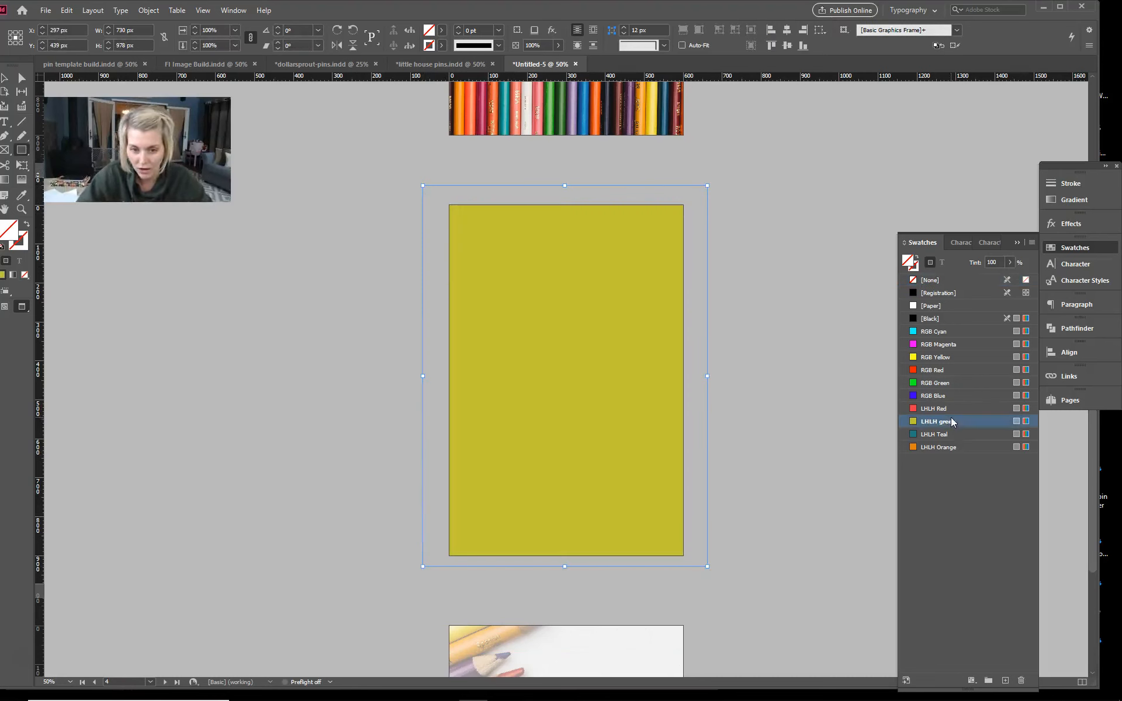
key(ctrl+shift+bracketleft)
key(ctrl+bracketright)
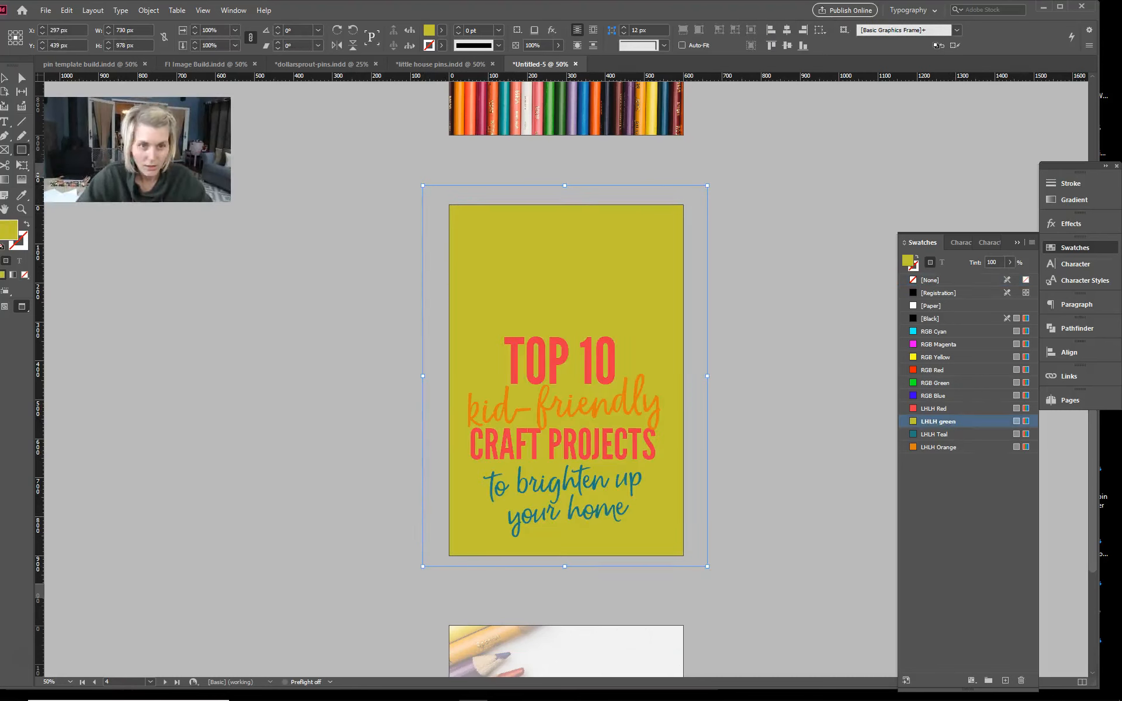
Step: Lower the green rectangle's opacity to 39% and try pulling its upper edge down, undoing that resize
drag(560, 47, 522, 68)
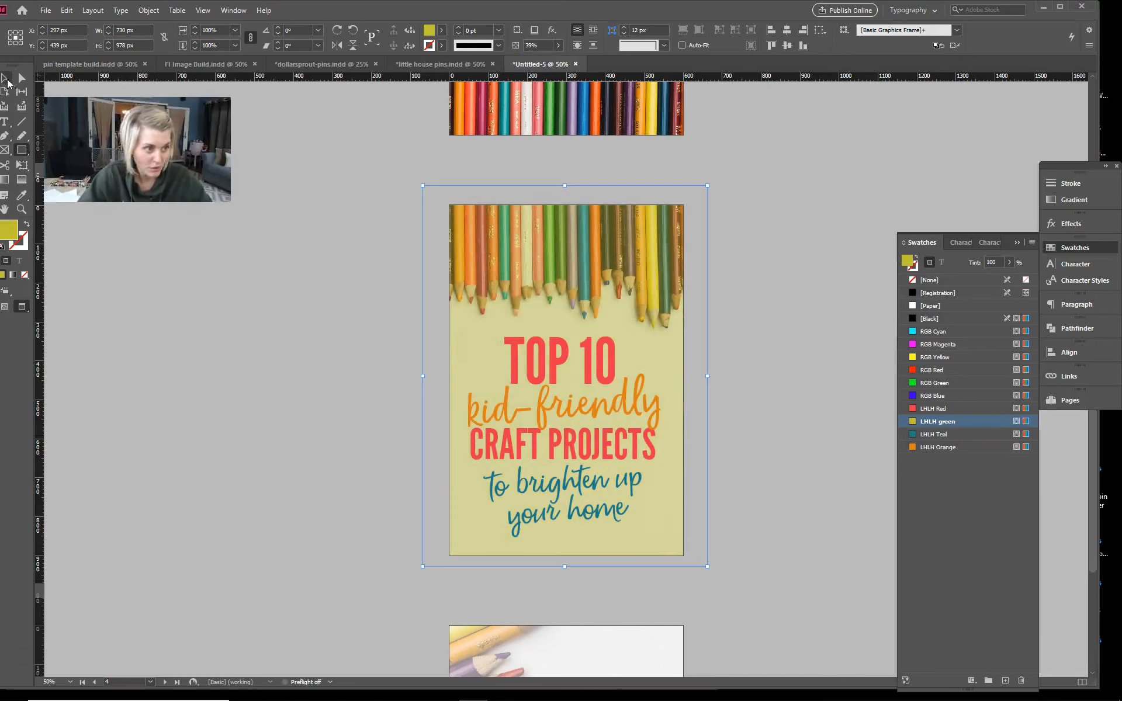
drag(564, 185, 578, 328)
key(ctrl+z)
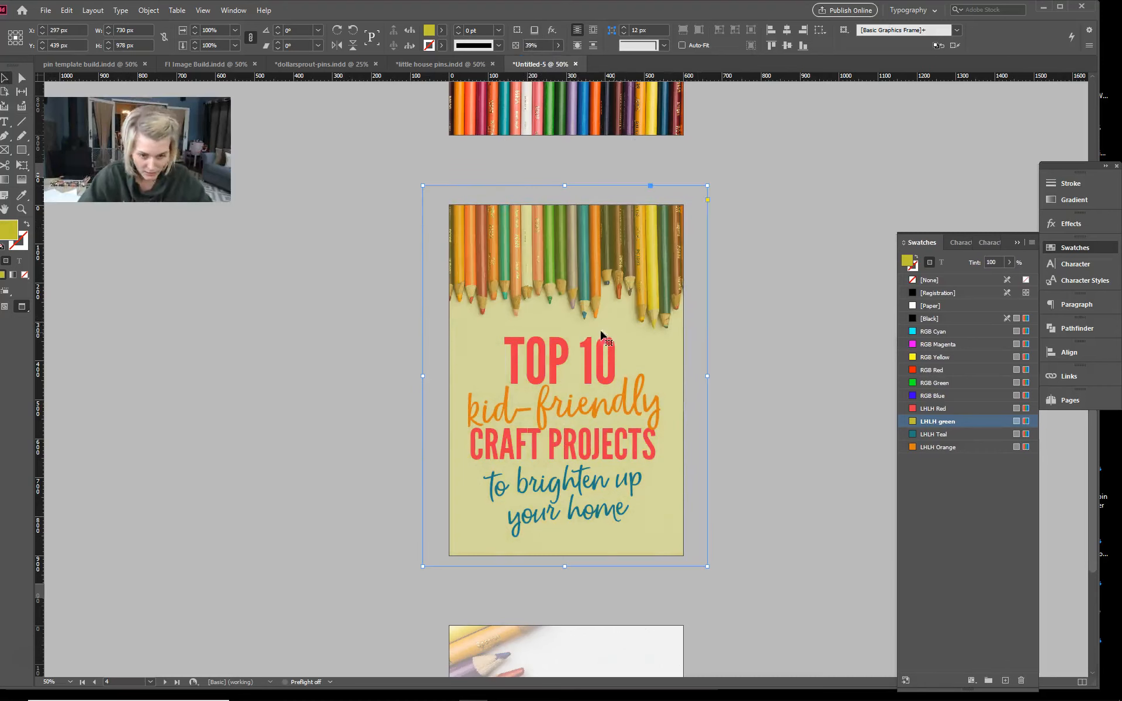
Step: Shrink the green rectangle to about 352 × 152 px behind "TOP 10" and set its opacity to 100%
drag(564, 186, 581, 330)
drag(568, 570, 577, 390)
drag(423, 365, 492, 358)
drag(708, 358, 630, 358)
click(558, 45)
drag(525, 57, 562, 57)
Step: Recolor "TOP 10" on page 4 with the Paper swatch and nudge it up within the green rectangle
click(634, 360)
click(623, 336)
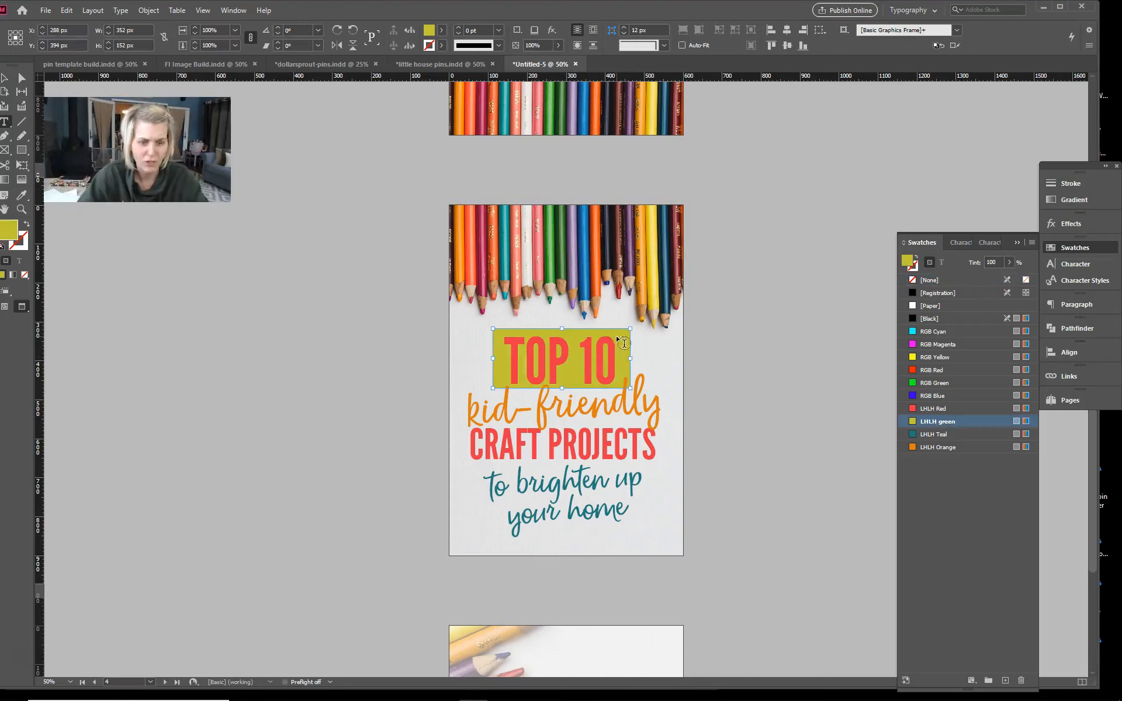
triple_click(602, 347)
click(958, 306)
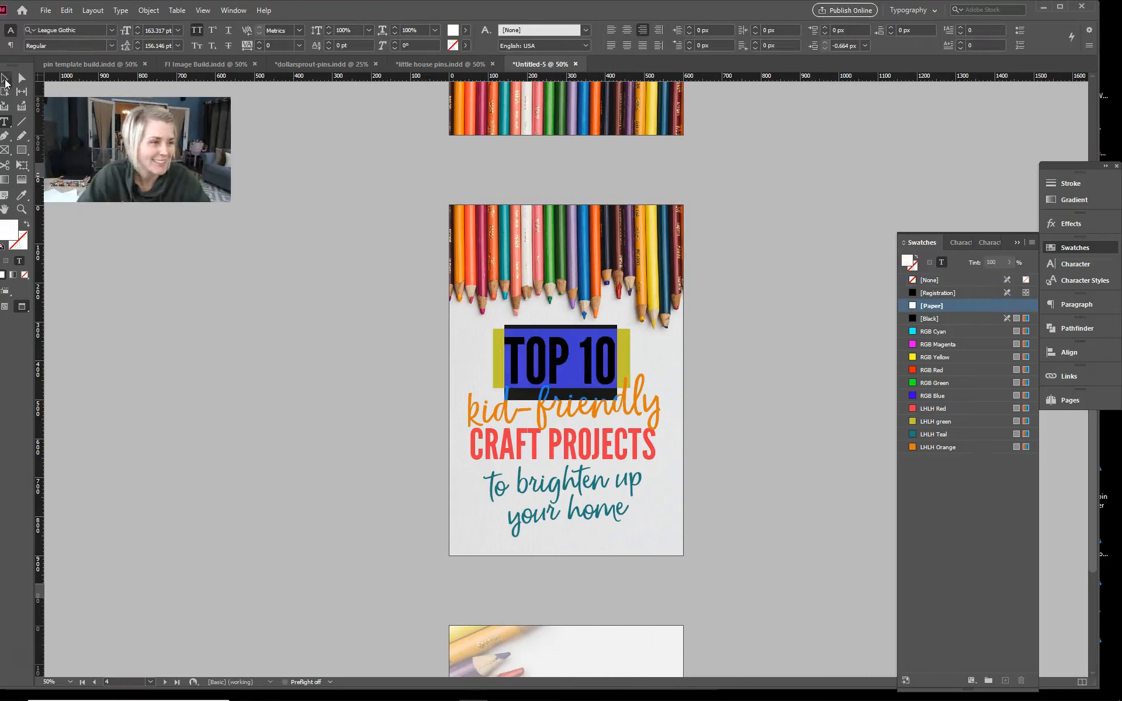
key(Escape)
key(Up)
key(Up)
key(Up)
key(Up)
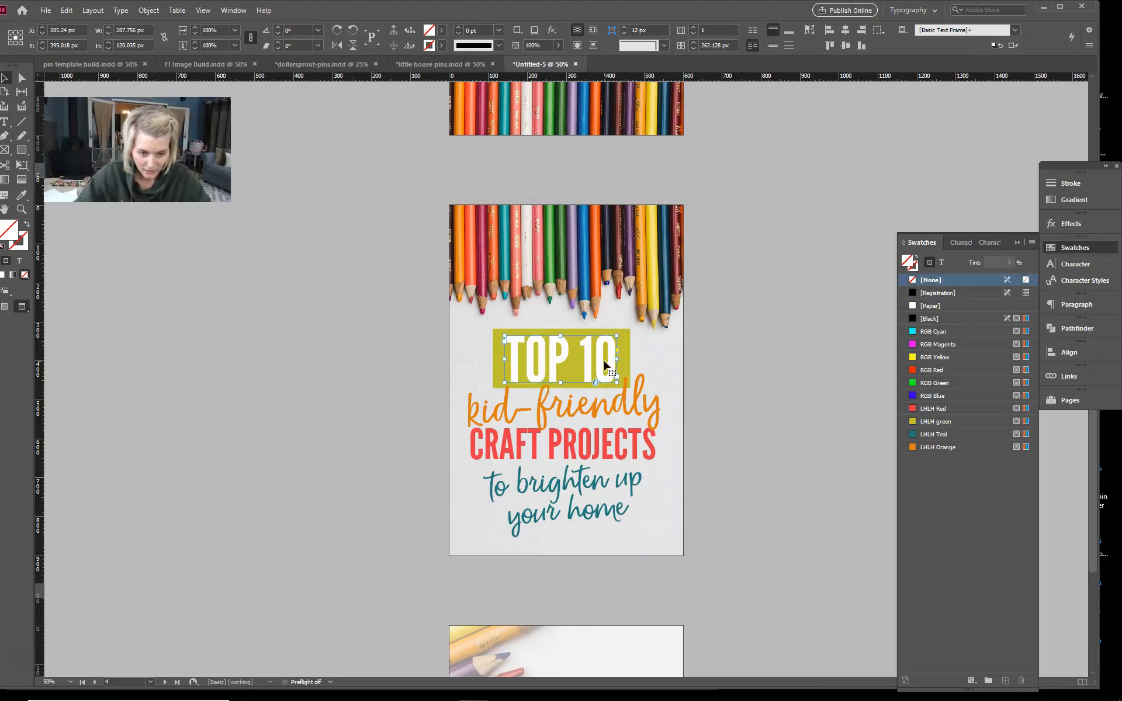
Step: Move "CRAFT PROJECTS" up beneath the green rectangle and place "kid-friendly" directly below it
click(638, 440)
drag(603, 408, 601, 485)
drag(596, 436, 596, 400)
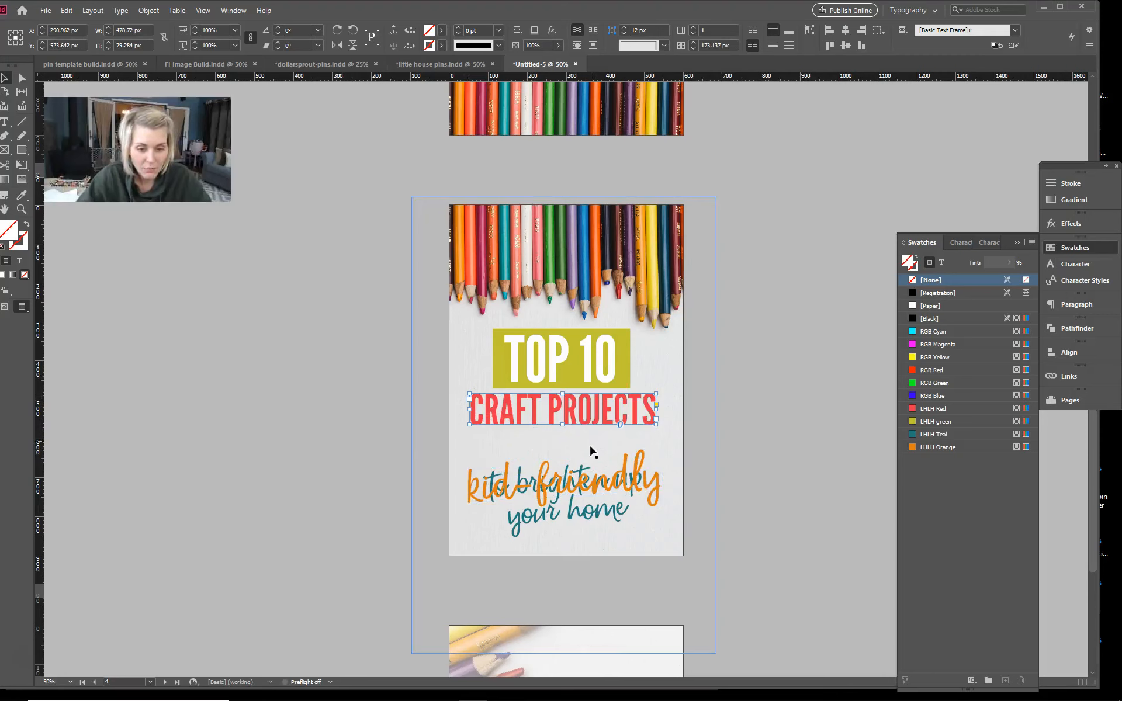
drag(586, 485, 585, 448)
Step: Replace the wording "kid-friendly" with "that kids love!" and fit its frame to about 552 px wide, centered on the page
double_click(585, 448)
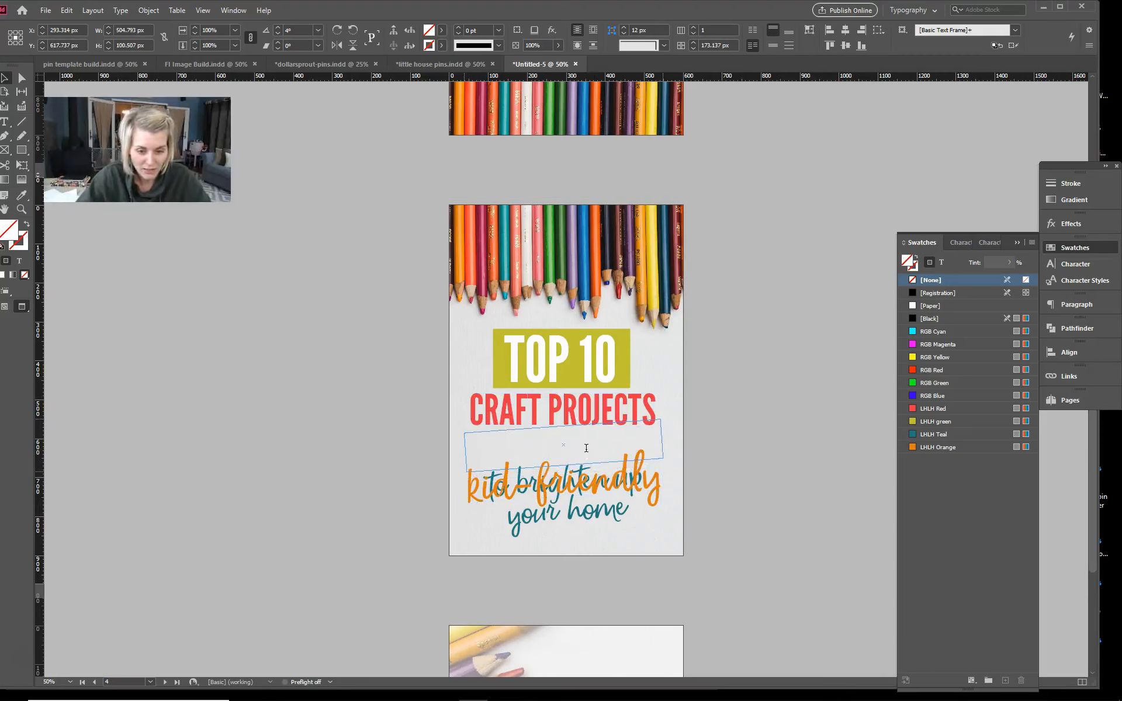
key(ctrl+a)
text(that kids love)
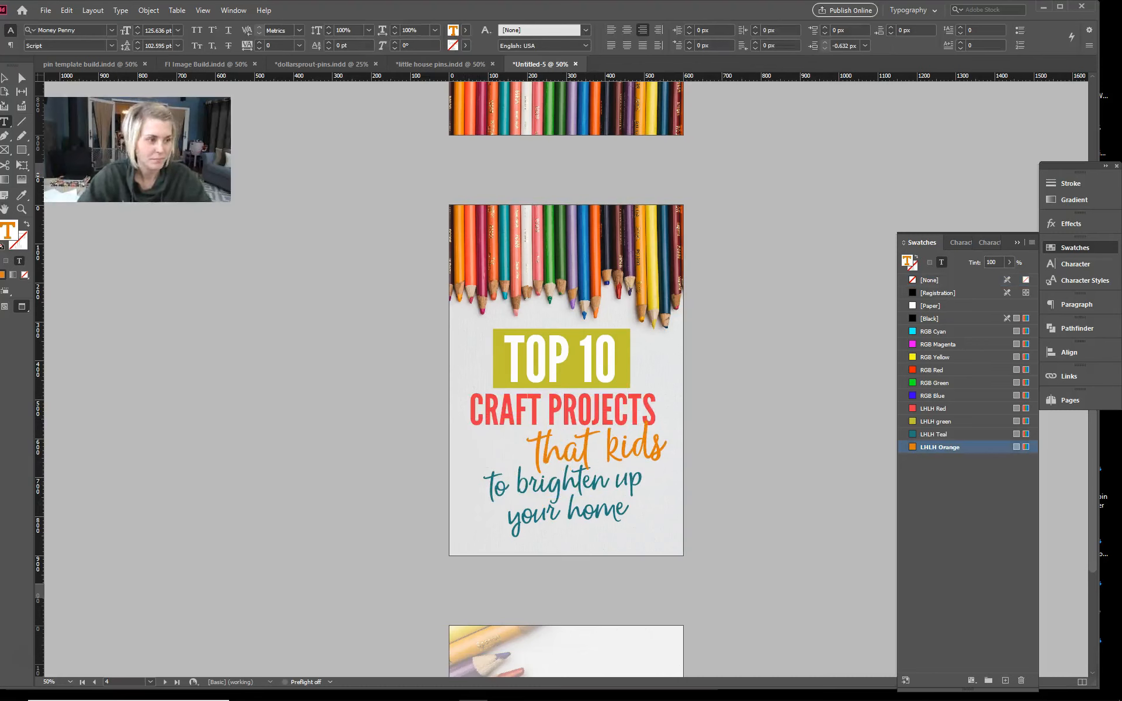
key(Escape)
drag(465, 453, 447, 454)
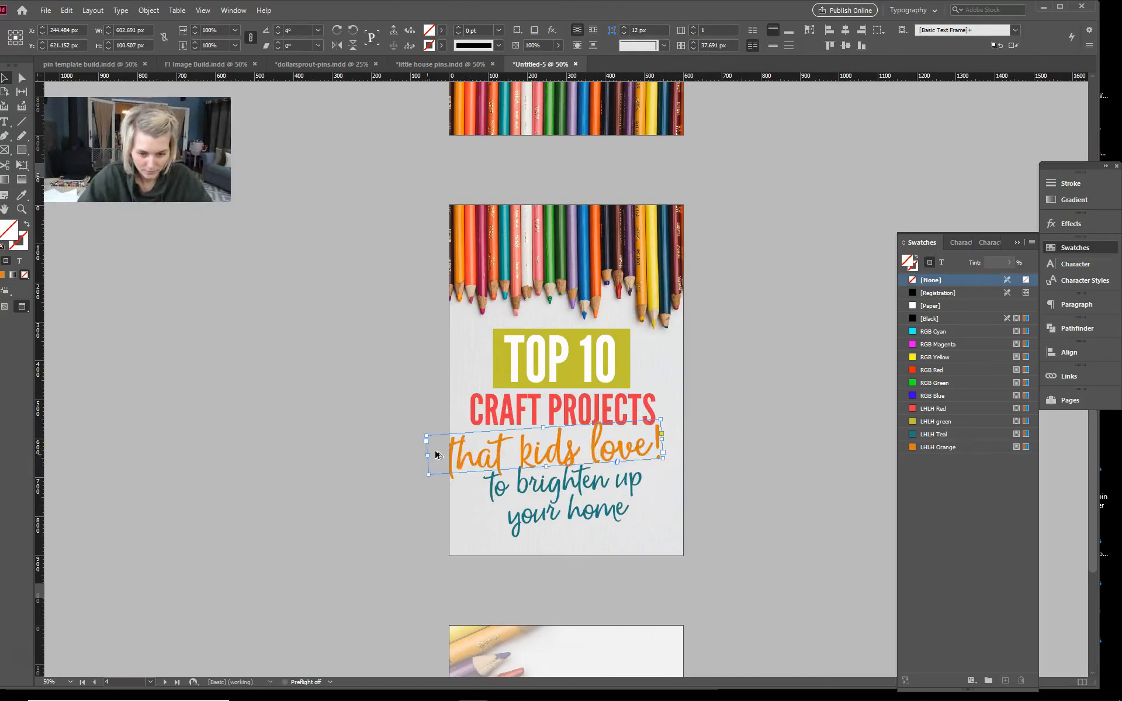
drag(596, 448, 606, 448)
Step: Delete "to brighten up your home" from page 4 and scale "that kids love!" down to about 470 × 85 px
click(629, 485)
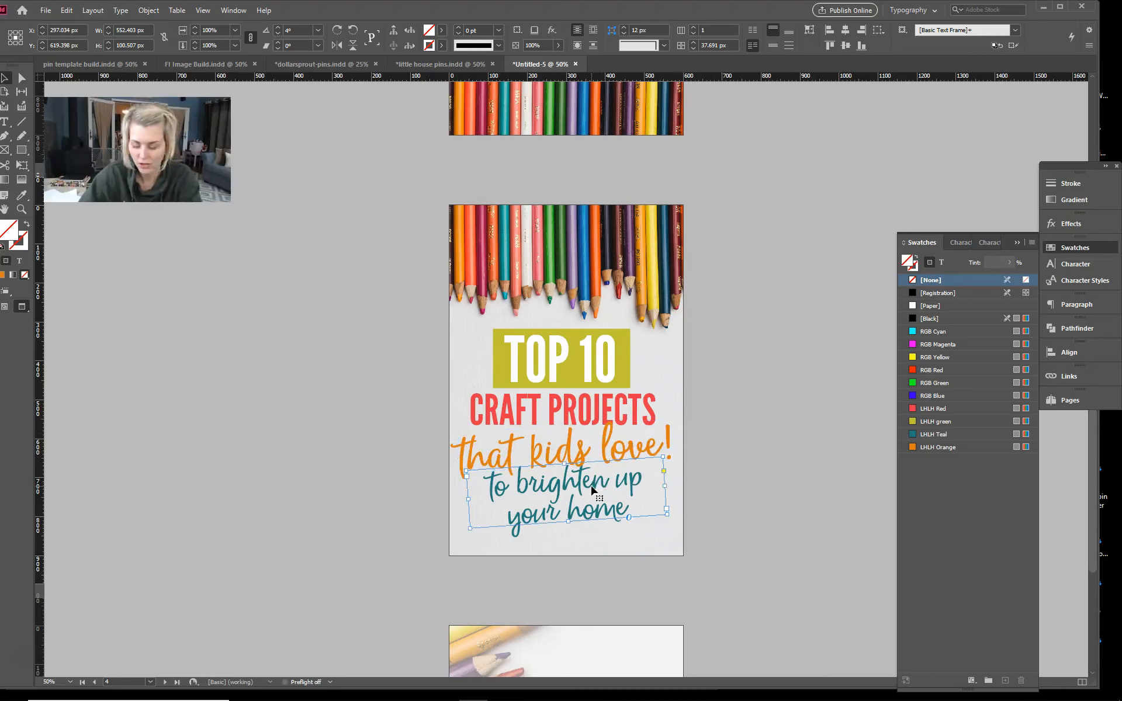
key(Delete)
click(581, 454)
key(ctrl+shift+g)
drag(566, 474, 569, 474)
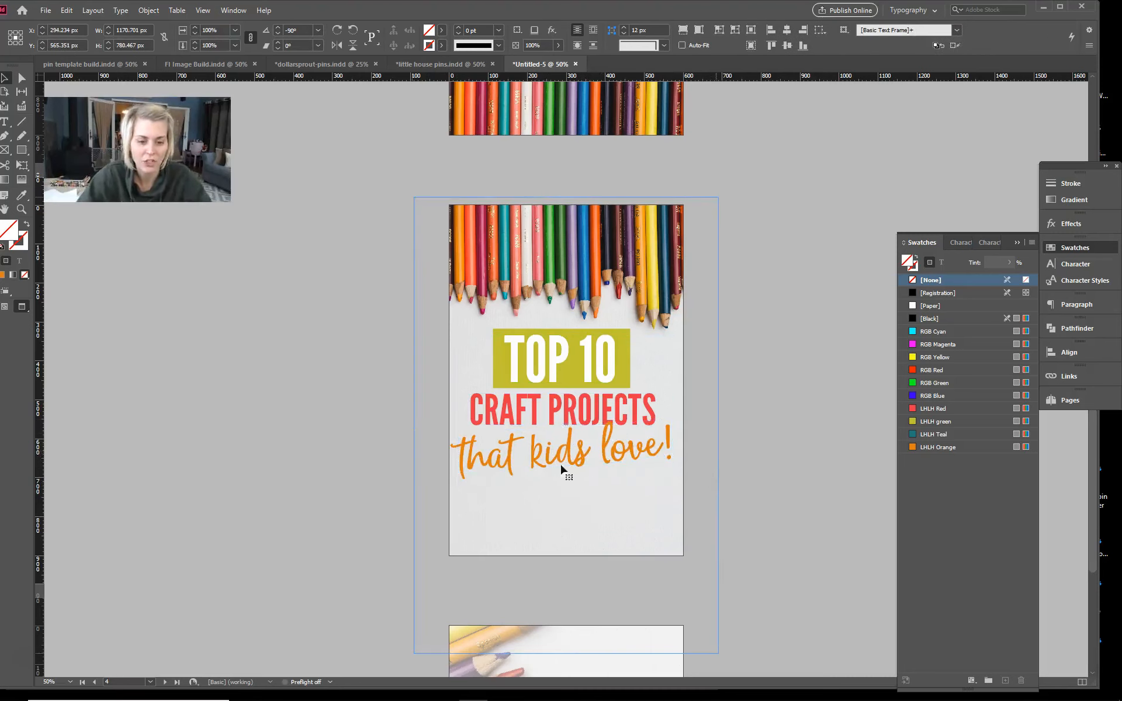
click(566, 465)
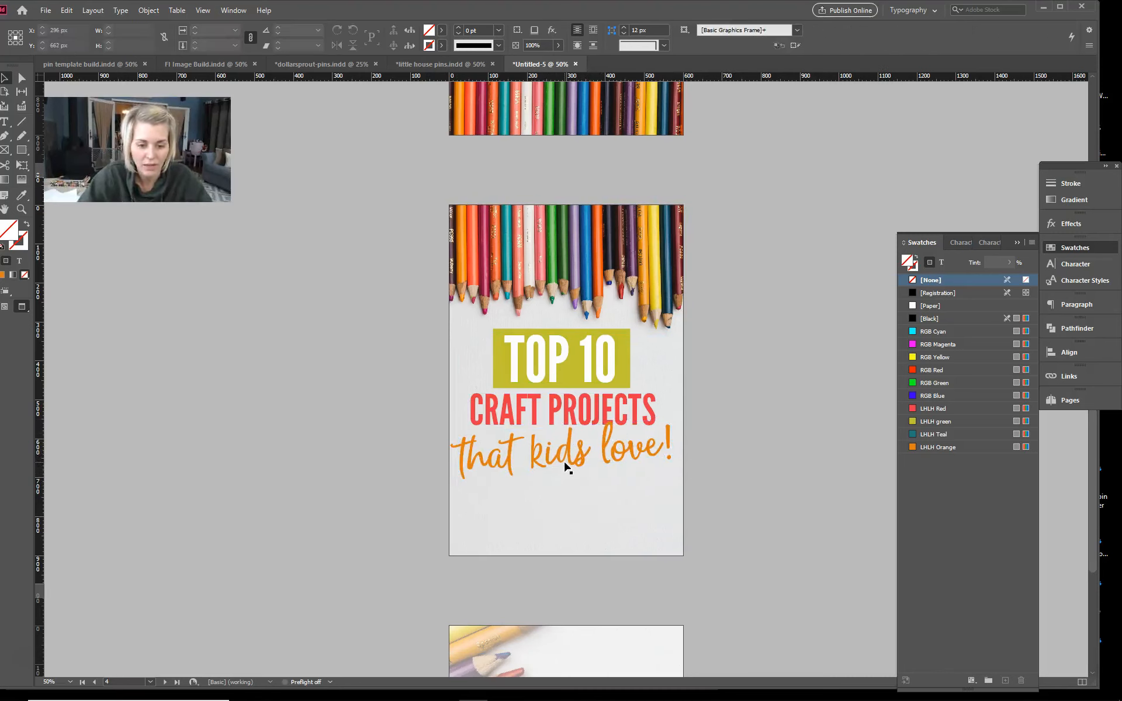
drag(567, 467, 566, 460)
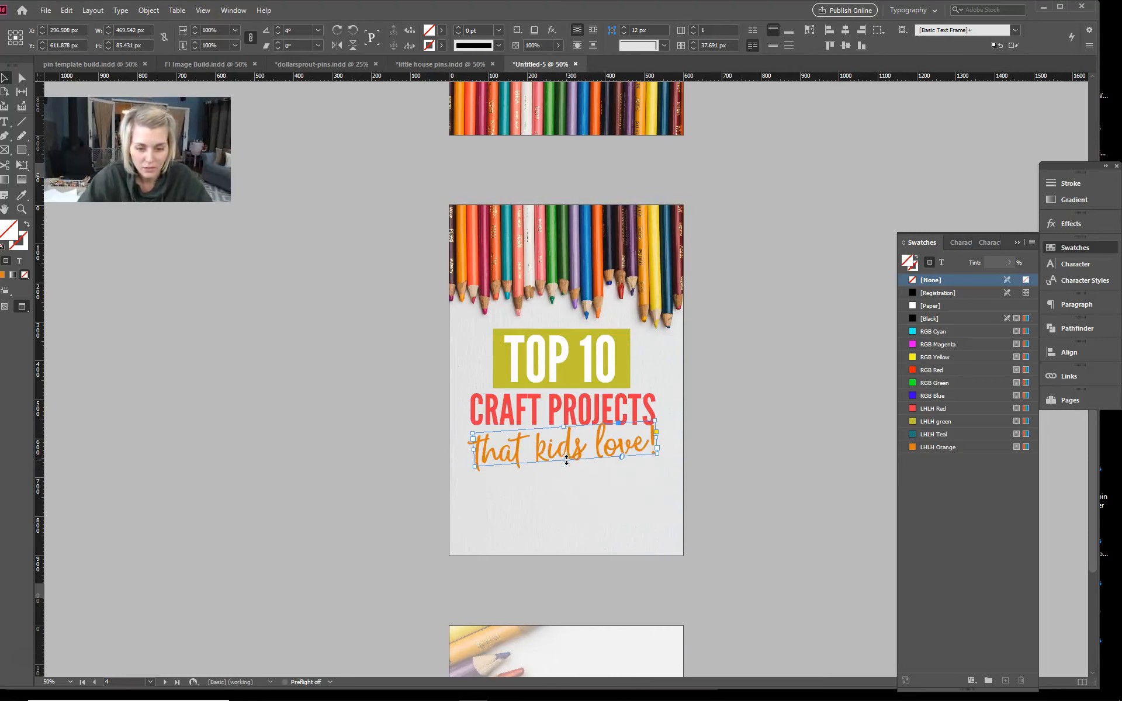
Step: Select "that kids love!", "CRAFT PROJECTS" and "TOP 10" with its green rectangle on page 4
click(632, 456)
click(572, 446)
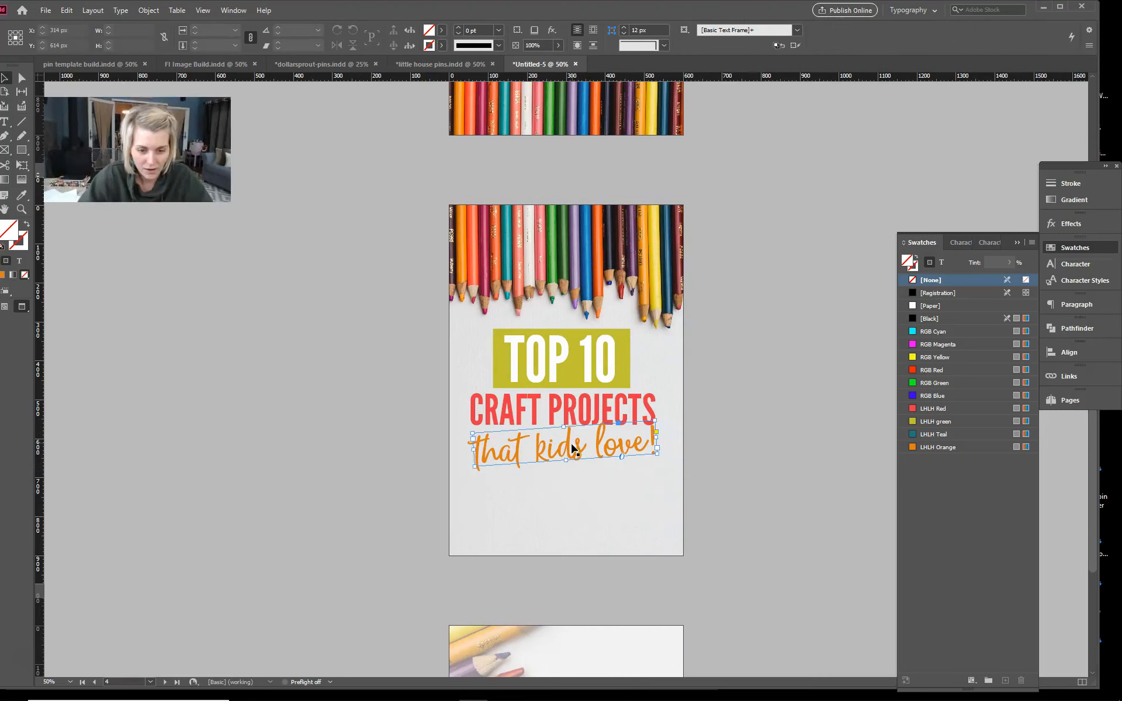
shift+click(575, 409)
shift+click(576, 363)
drag(628, 334, 629, 359)
key(ctrl+g)
key(ctrl+z)
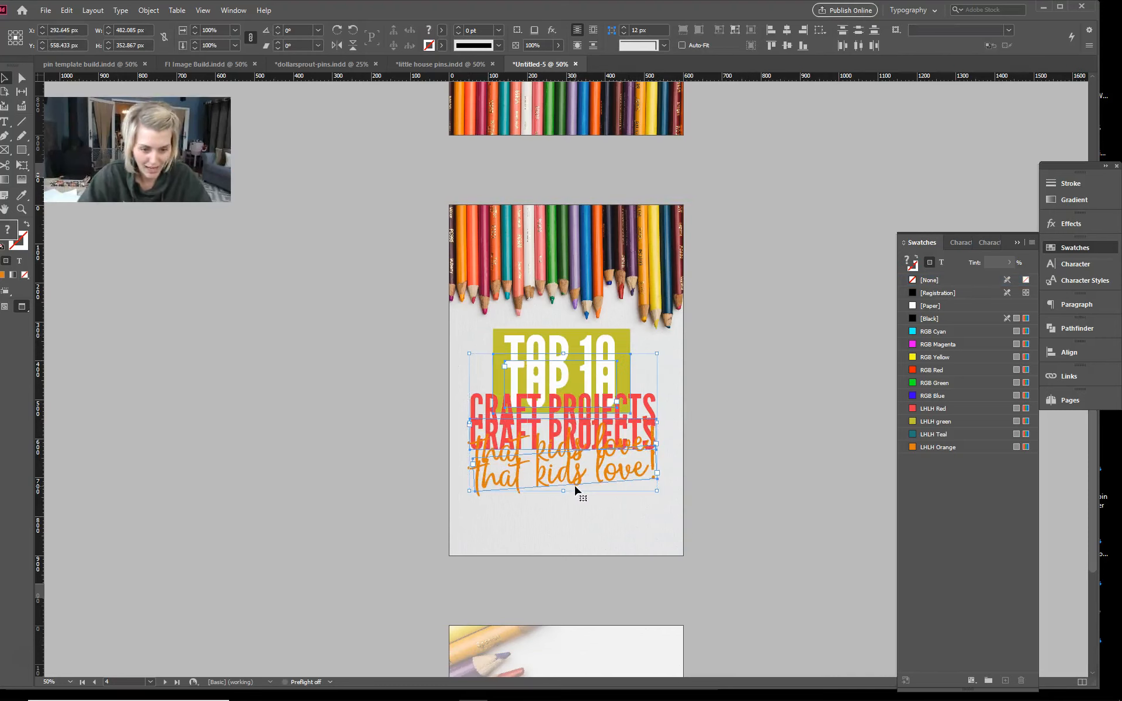
key(ctrl+z)
Step: Group the page 4 heading elements, enlarge them to about 523 px wide, center them over the blank area and ungroup them
key(ctrl+g)
drag(564, 466, 565, 479)
key(shift+Down)
key(shift+Down)
key(shift+Left)
key(ctrl+shift+g)
Step: Nudge "TOP 10" and its green rectangle up together to widen the gap above "CRAFT PROJECTS"
drag(471, 328, 624, 391)
key(shift+Up)
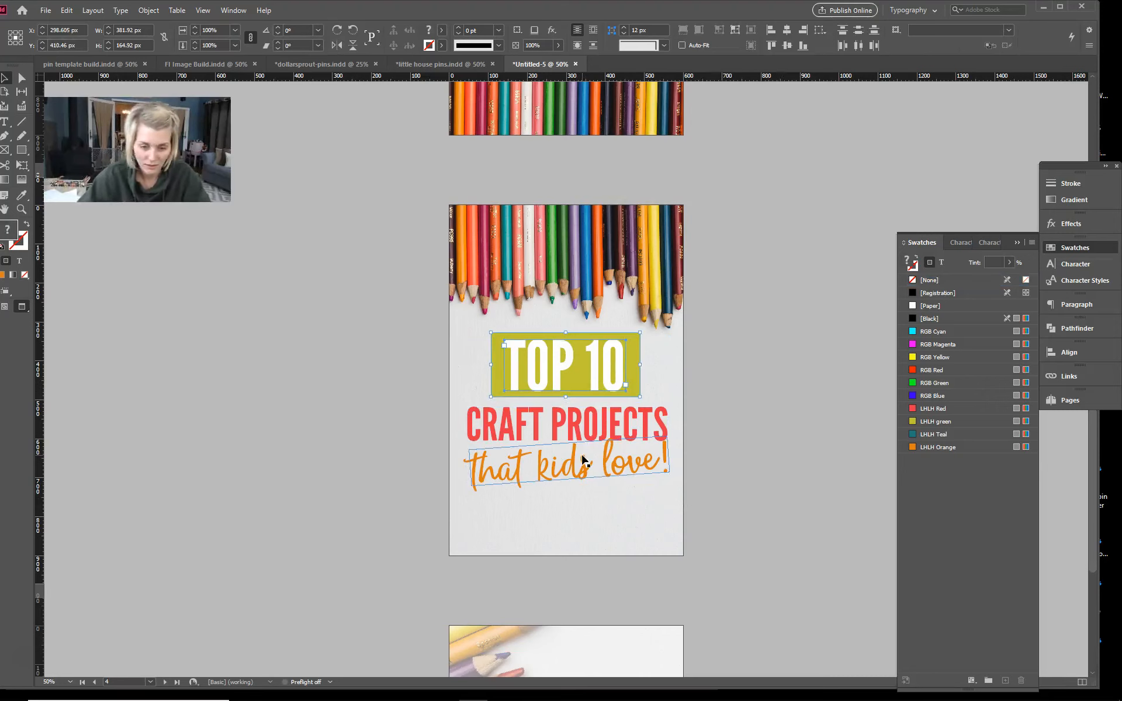
click(564, 468)
scroll(582, 436, up, 1)
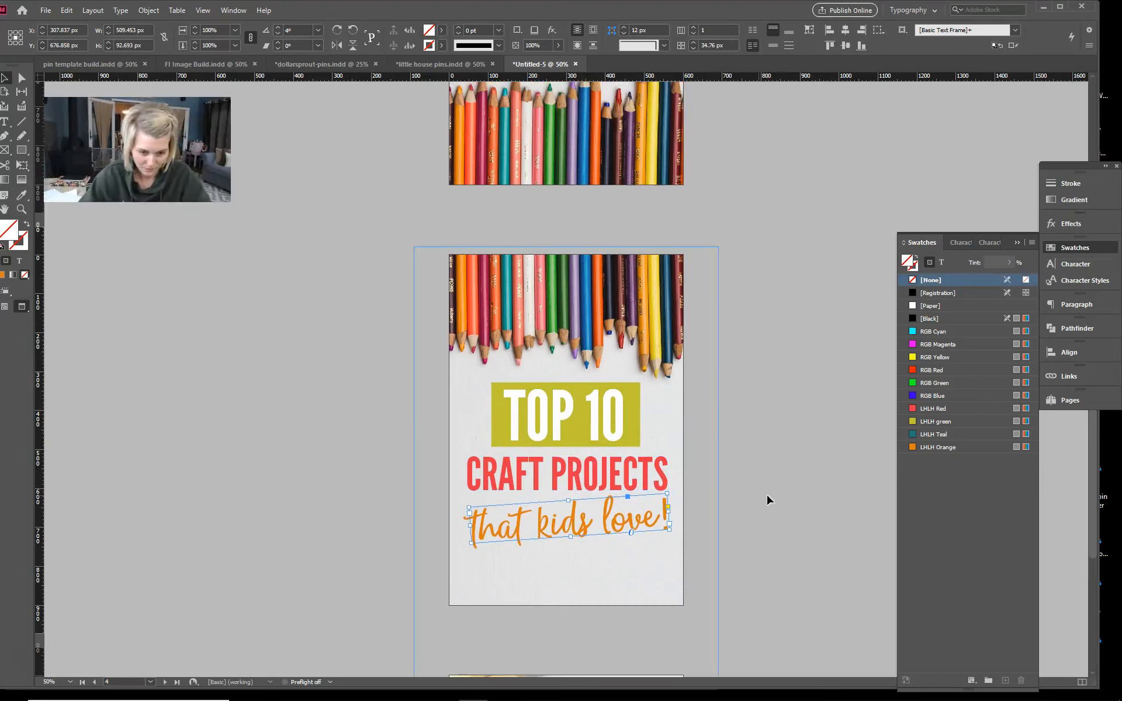
click(767, 493)
Step: Move all heading text and the green rectangle on page 4 down by 60 px
click(584, 509)
shift+click(576, 461)
shift+click(526, 430)
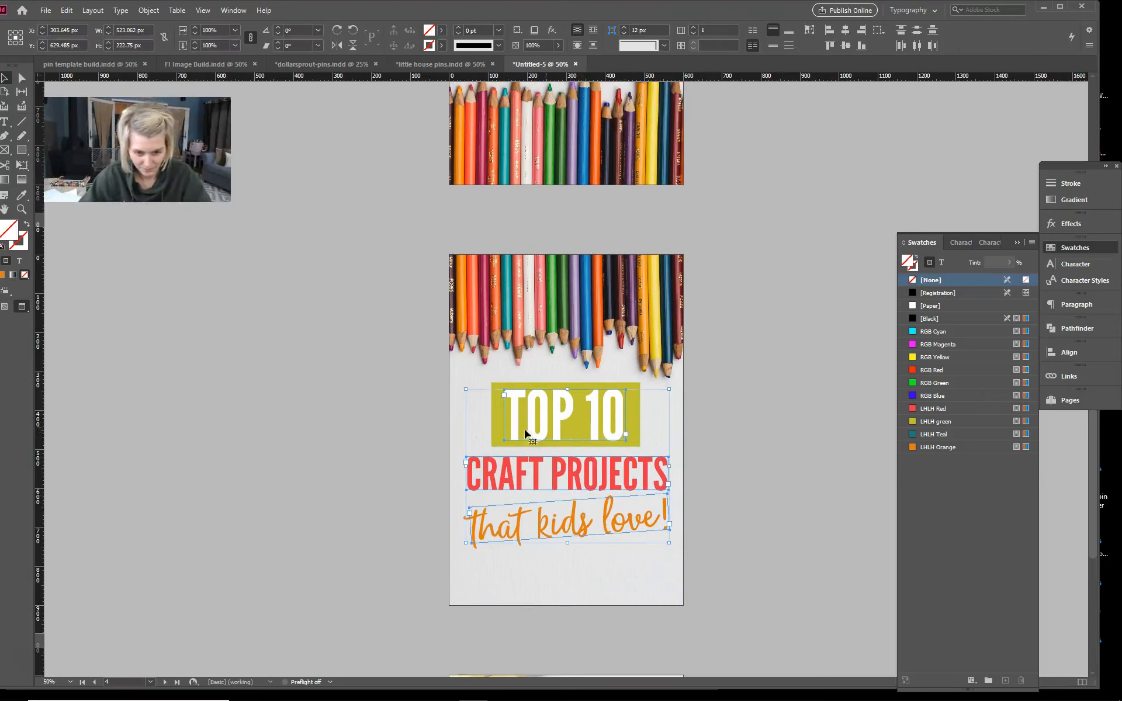
shift+click(497, 440)
key(shift+Down)
key(shift+Down)
key(shift+Down)
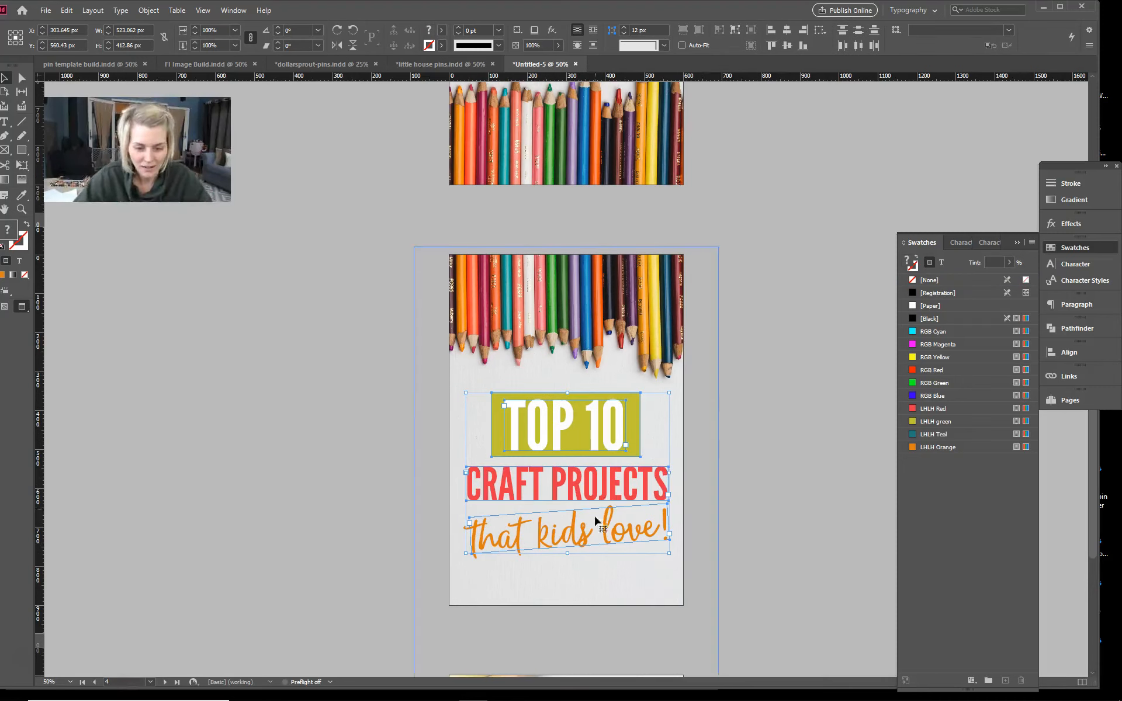
key(Down)
key(Down)
key(Down)
key(Down)
key(Down)
key(Down)
key(Down)
key(Down)
key(Down)
key(Down)
key(Down)
key(Down)
key(Down)
key(Down)
key(Down)
key(Down)
key(Down)
key(Down)
key(Down)
key(Down)
Step: Enlarge the pencil photo on page 4 to about 1329 × 886 px and reposition it so the pencils hang above the heading
drag(584, 300, 584, 307)
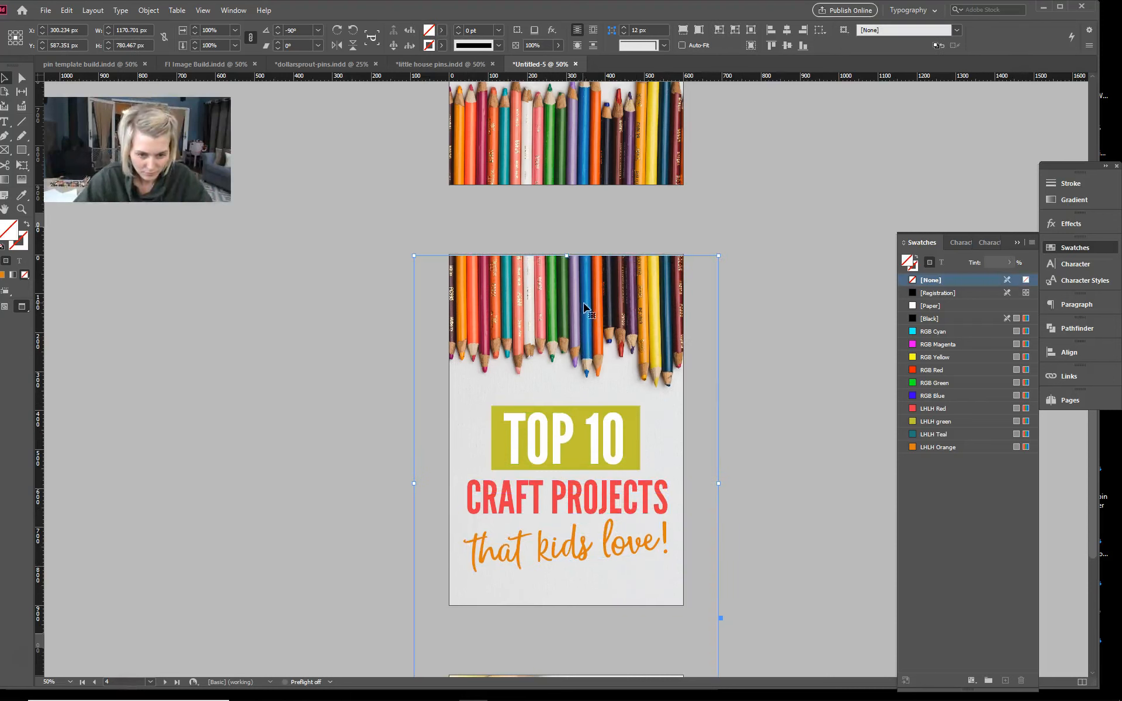
drag(566, 256, 566, 195)
mouse_move(587, 278)
mouse_down()
mouse_move(587, 309)
mouse_move(599, 311)
mouse_up()
Step: Group the heading texts with the green rectangle on page 4 and move the group further down from the pencil tips
click(593, 533)
shift+click(587, 498)
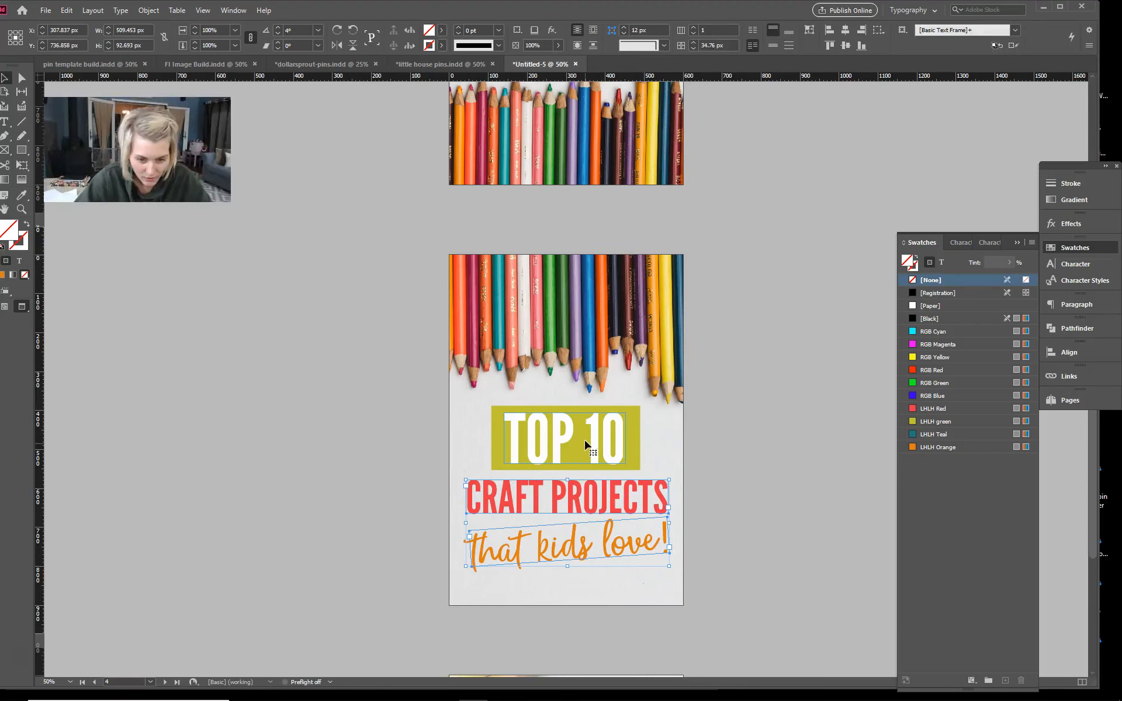
shift+click(636, 435)
key(ctrl+g)
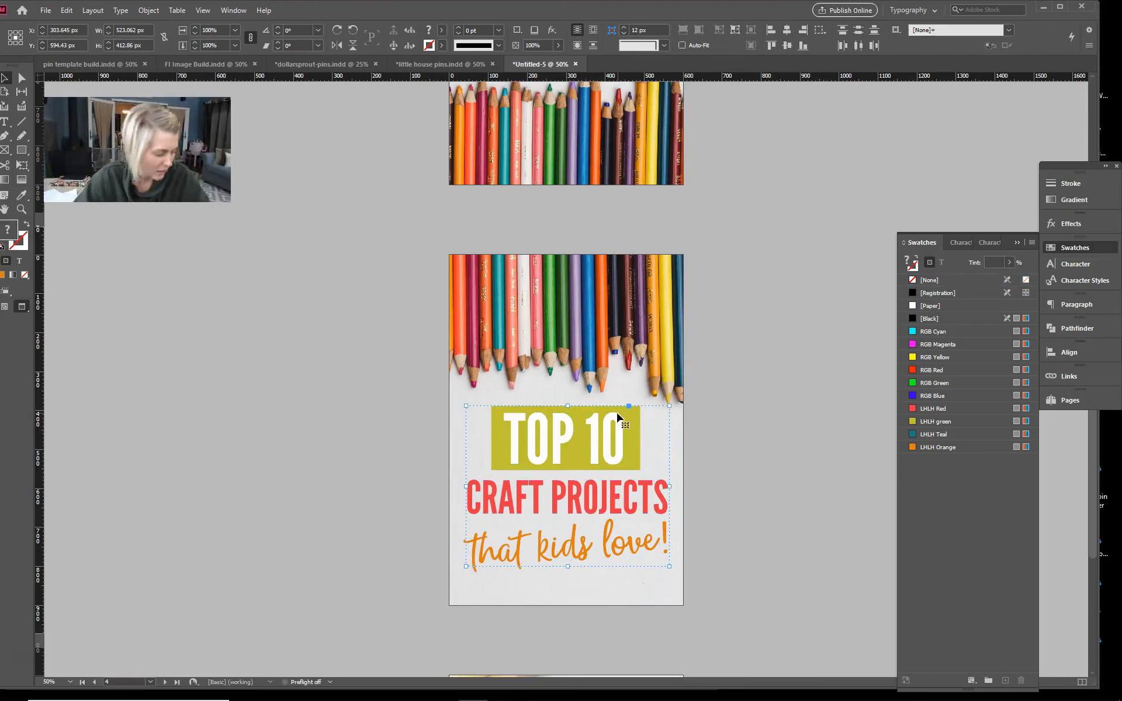
drag(587, 437, 587, 454)
Step: Enlarge the page 4 pencil photo to about 1459 × 973 px and shift the heading group up slightly
click(594, 288)
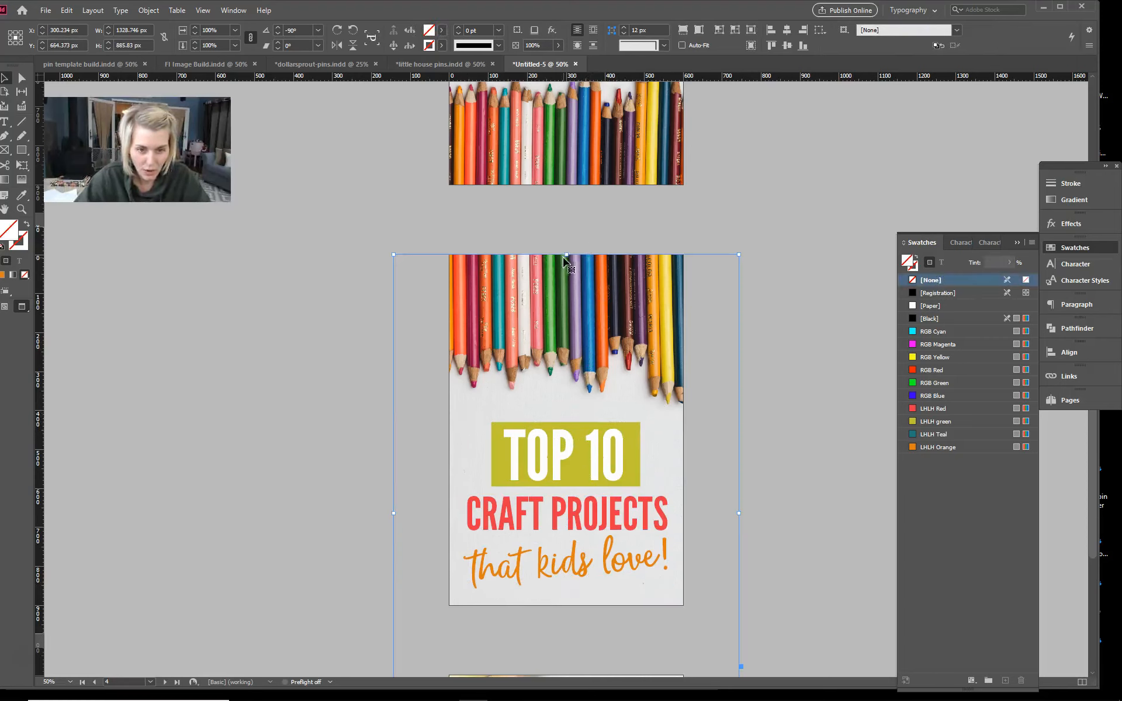
mouse_move(567, 257)
mouse_down()
mouse_move(571, 188)
mouse_move(556, 243)
mouse_move(560, 332)
mouse_up()
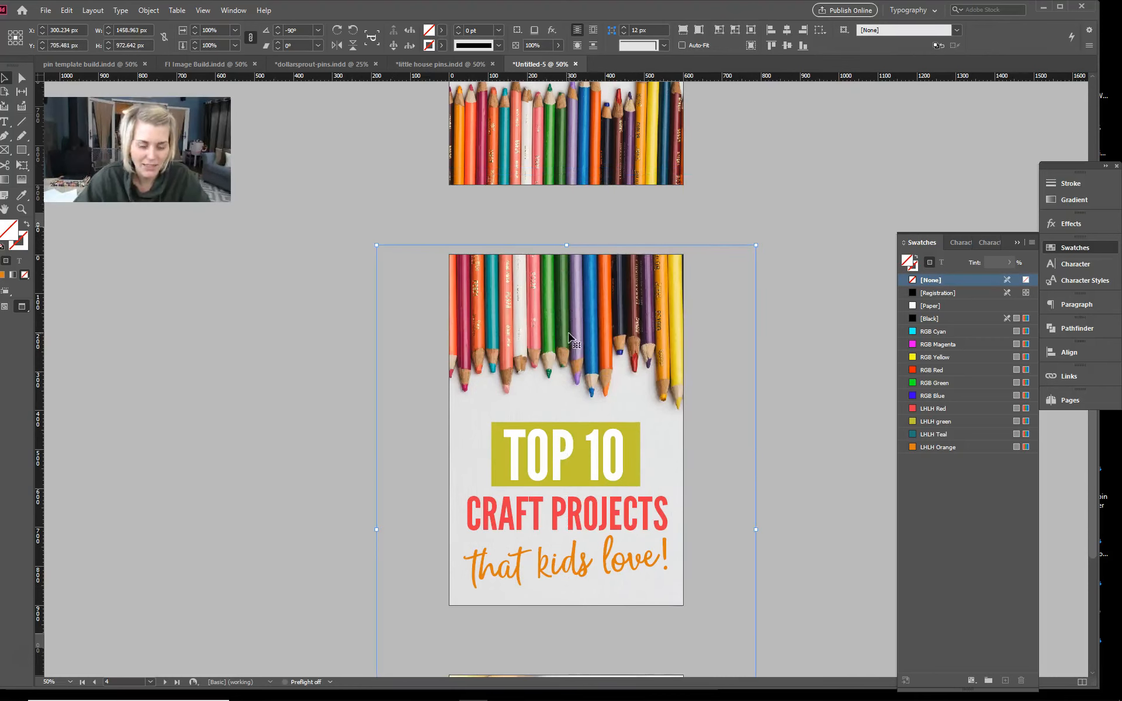
drag(578, 529, 585, 521)
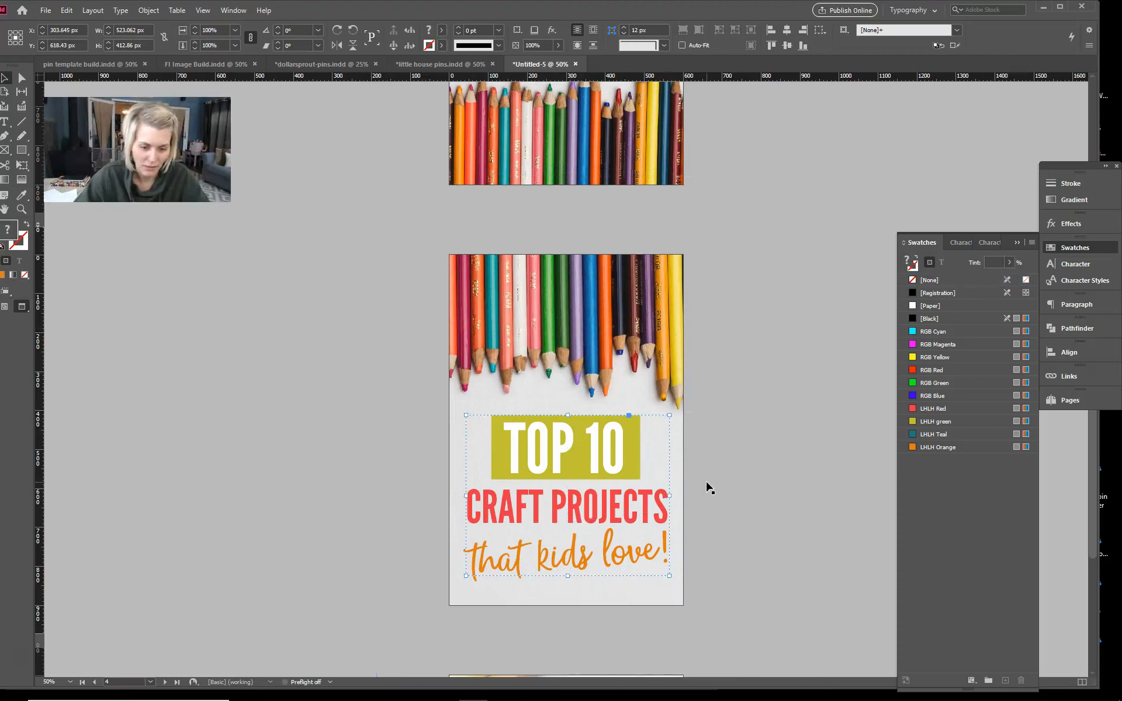
click(709, 482)
Step: Set the opacity of the tilted pencil photo on page 5 to 50%
scroll(710, 483, down, 7)
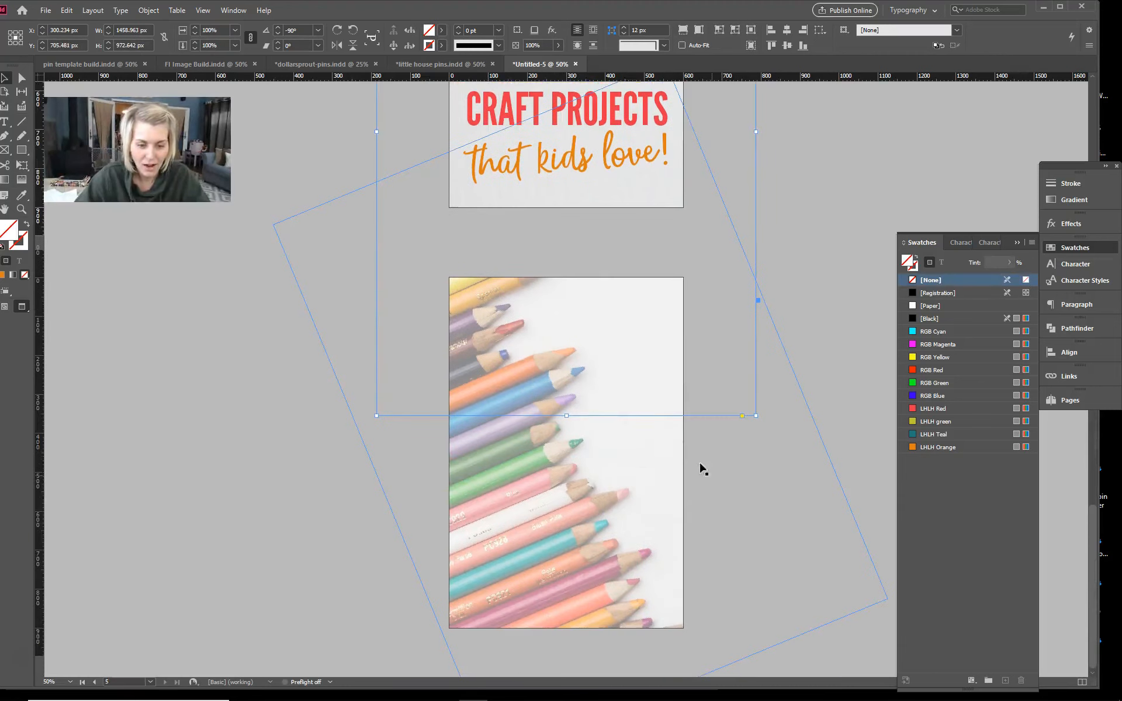
click(597, 519)
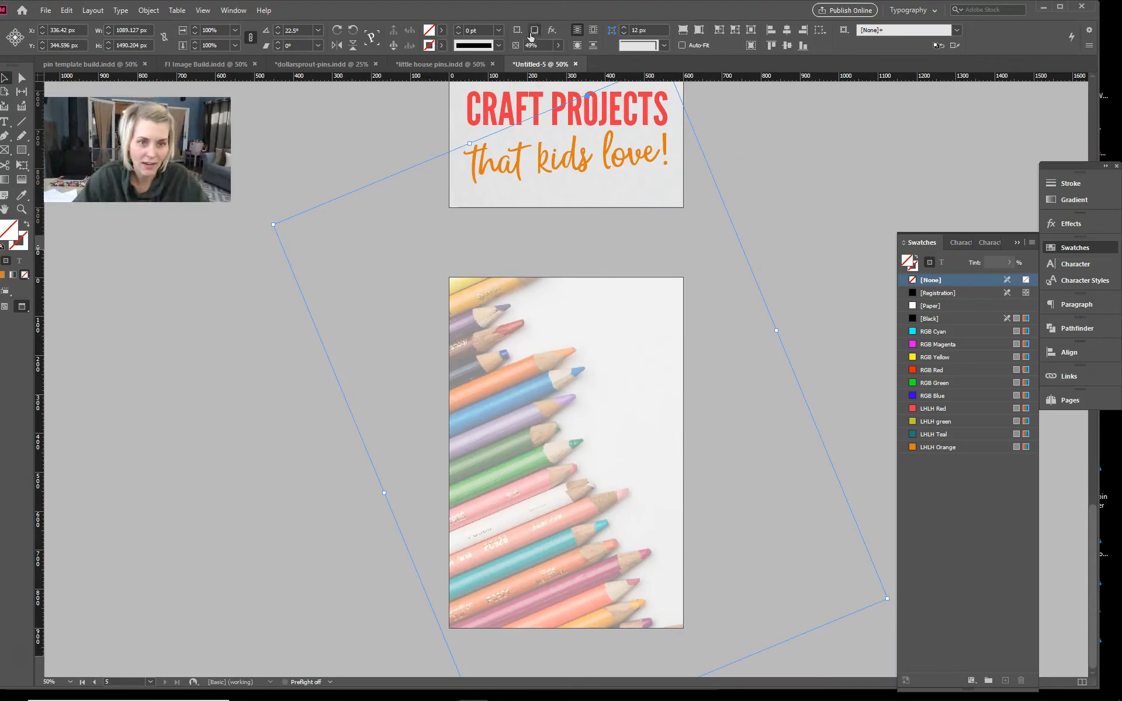
drag(544, 61, 568, 66)
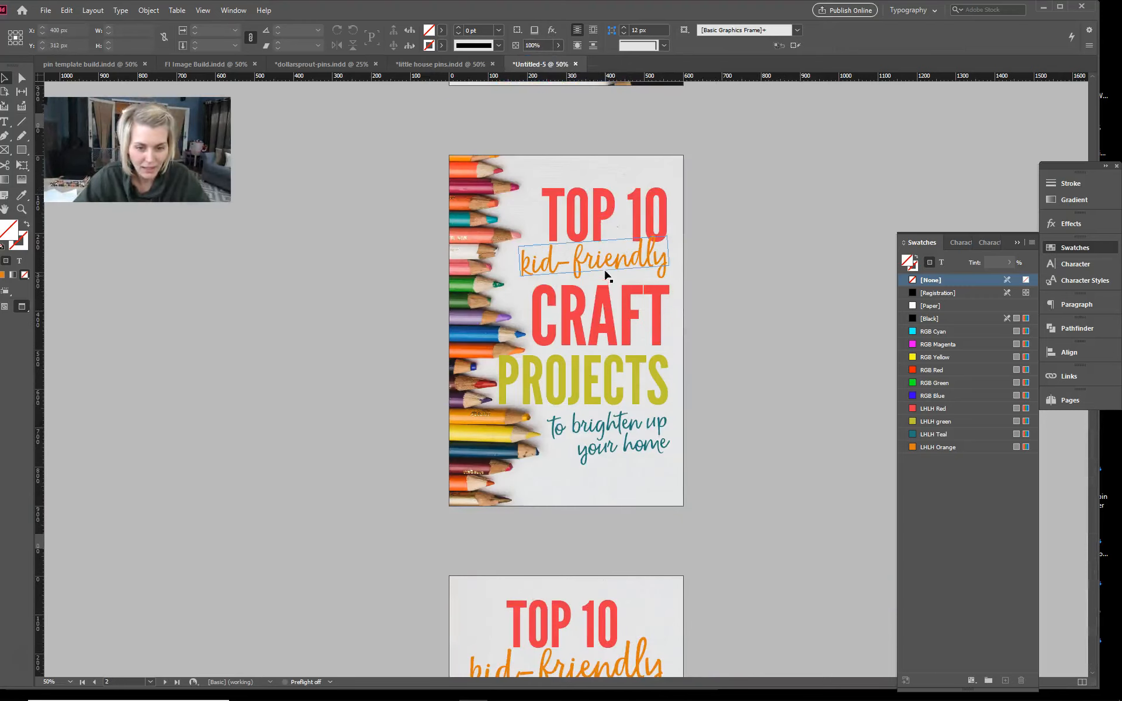
Step: Copy the five heading text frames from page 2 and paste them in place on page 5
click(607, 233)
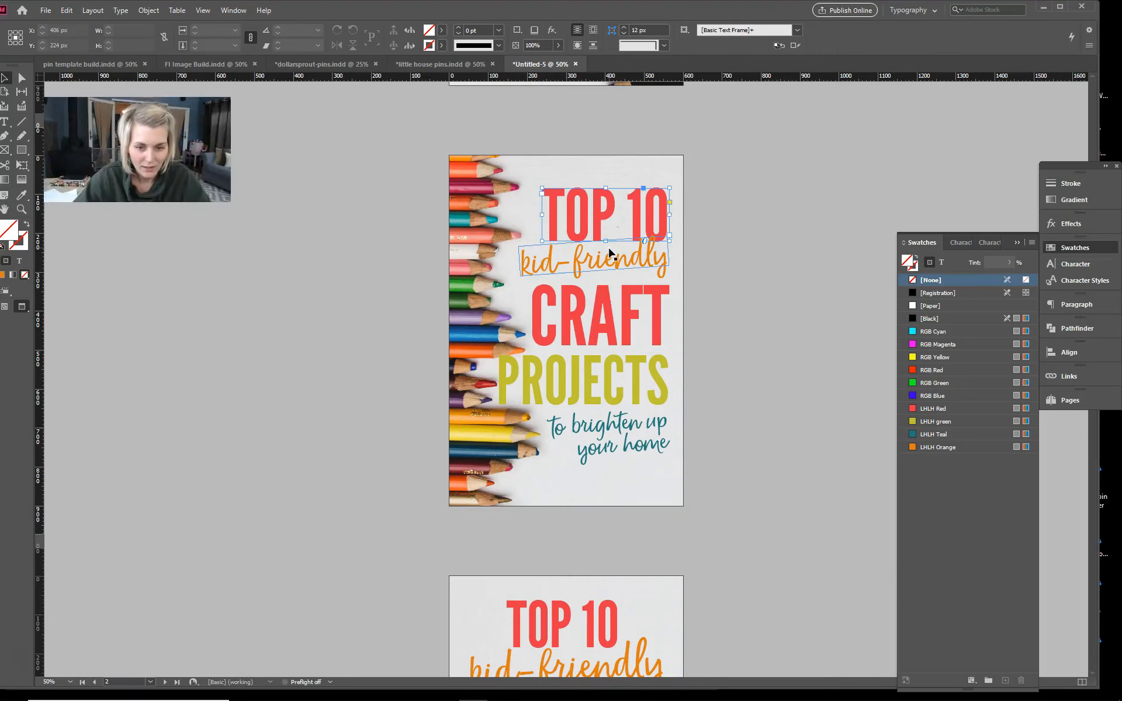
shift+click(609, 258)
shift+click(611, 317)
shift+click(614, 383)
shift+click(623, 444)
scroll(624, 455, down, 5)
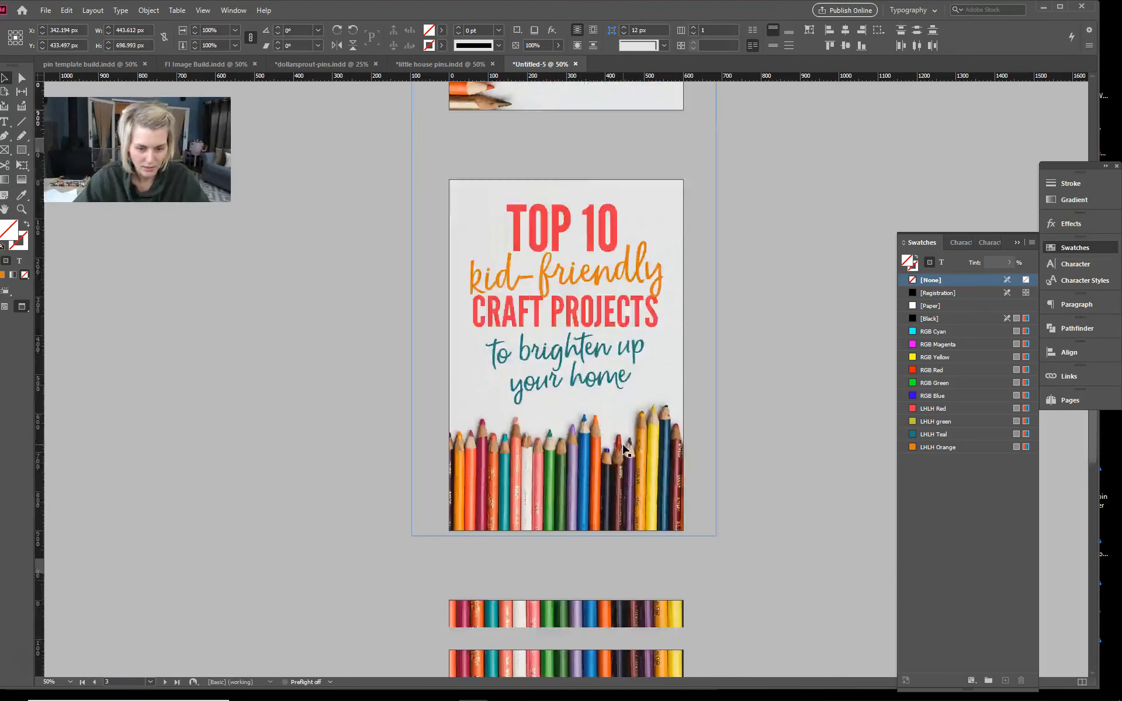
scroll(623, 450, down, 10)
key(ctrl+alt+shift+v)
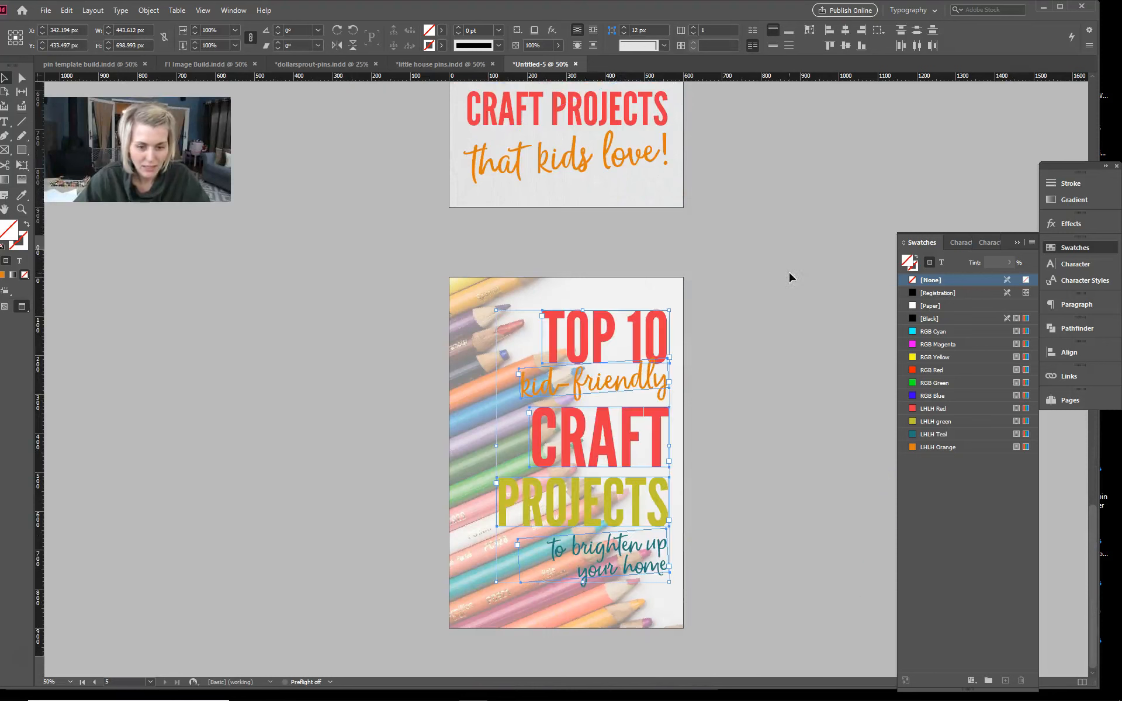
Step: Align the five text frames on page 5 by their horizontal centers and move them to the middle of the page
click(845, 30)
mouse_move(653, 485)
mouse_down()
mouse_move(612, 485)
mouse_move(631, 485)
mouse_up()
click(756, 513)
Step: Center the paragraph alignment of "to brighten up your home" on page 5
double_click(592, 549)
key(ctrl+a)
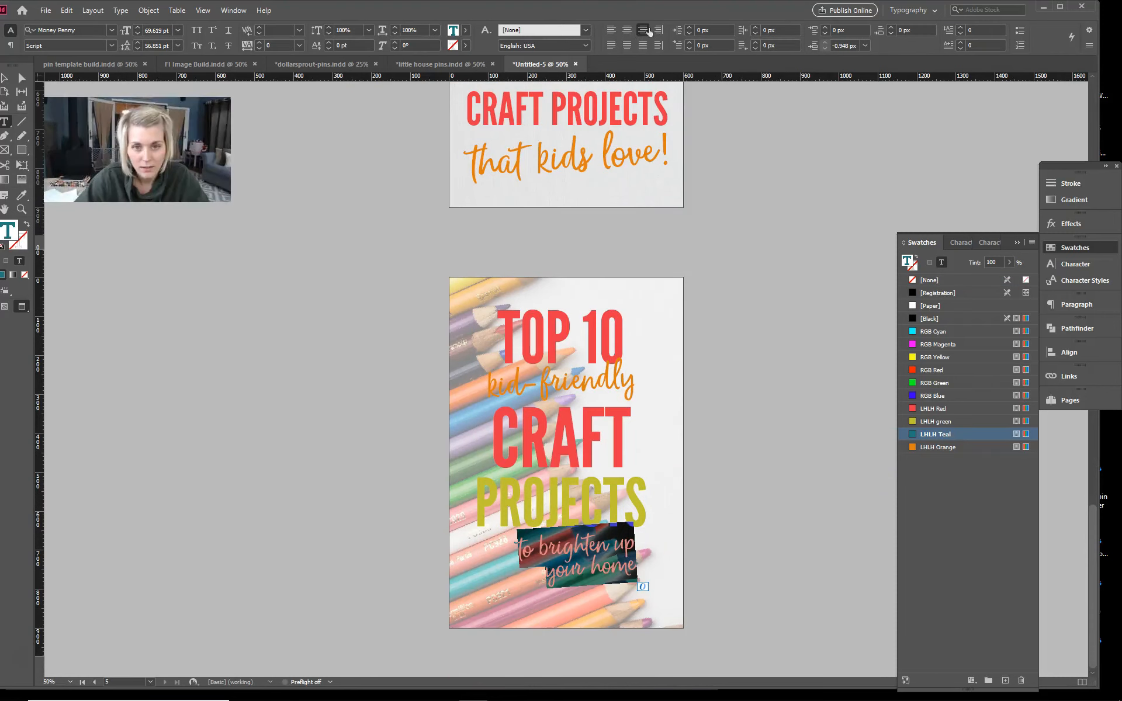
click(627, 30)
key(Escape)
Step: Nudge all five text frames on page 5 right together to center them on the page
shift+click(583, 491)
shift+click(582, 438)
shift+click(578, 385)
shift+click(579, 345)
key(shift+Right)
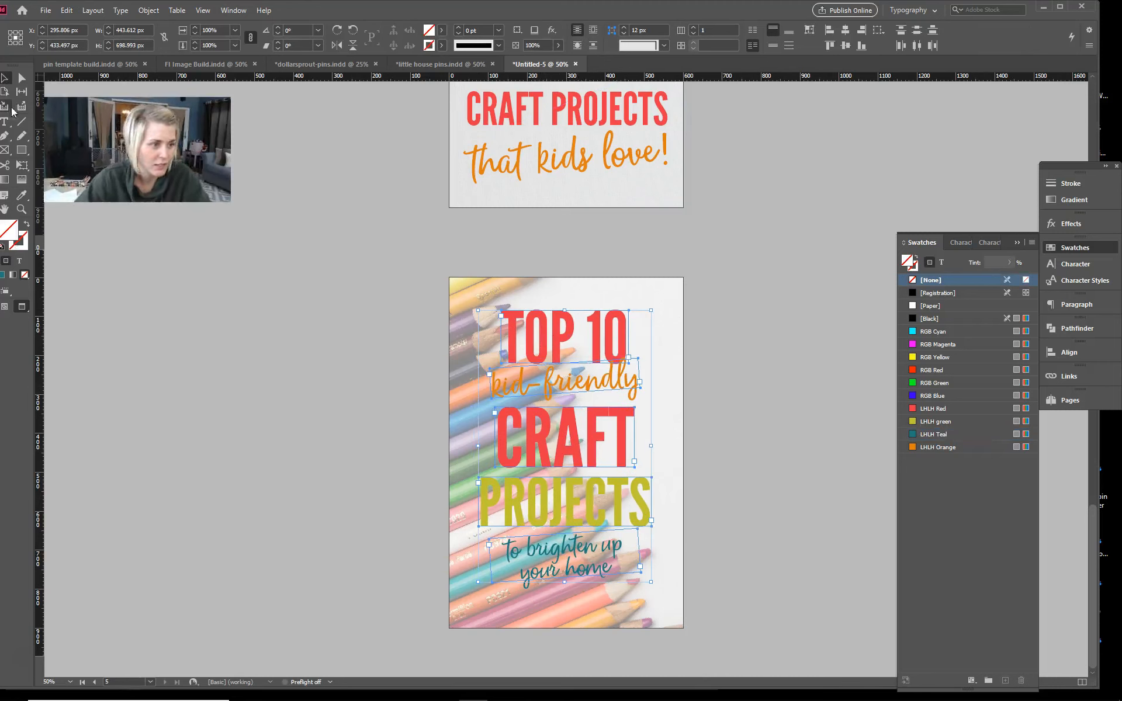
Step: Set the opacity of the tilted pencil photo on page 5 to 100%
click(500, 282)
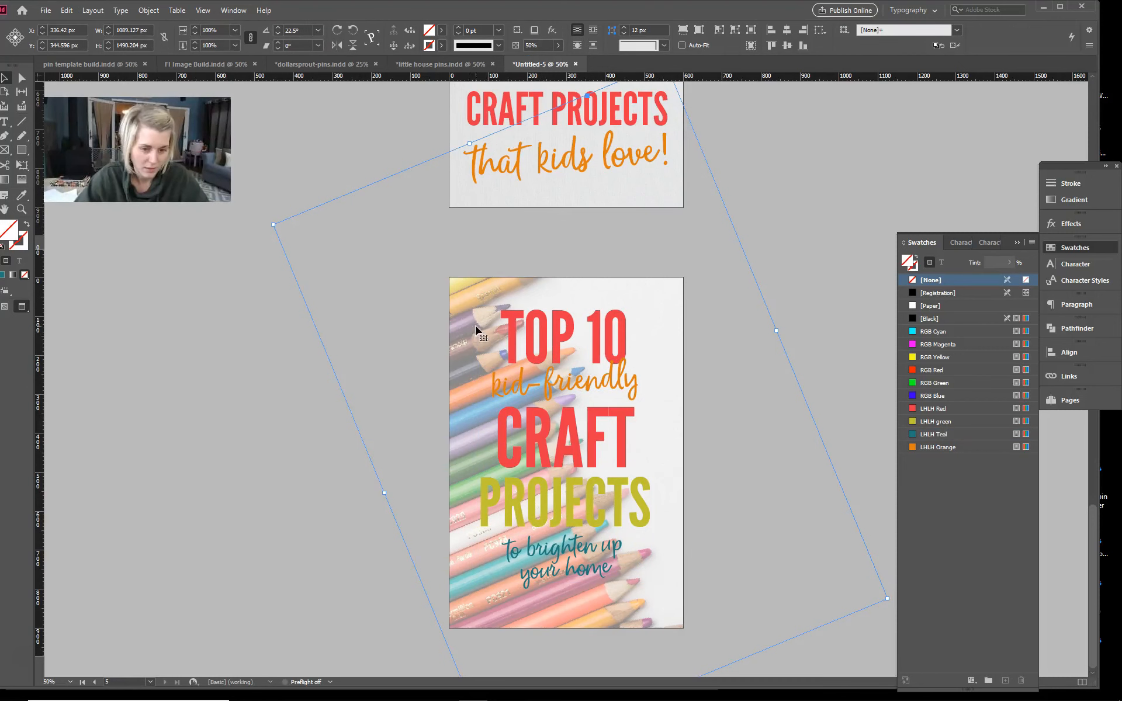
click(558, 46)
click(560, 60)
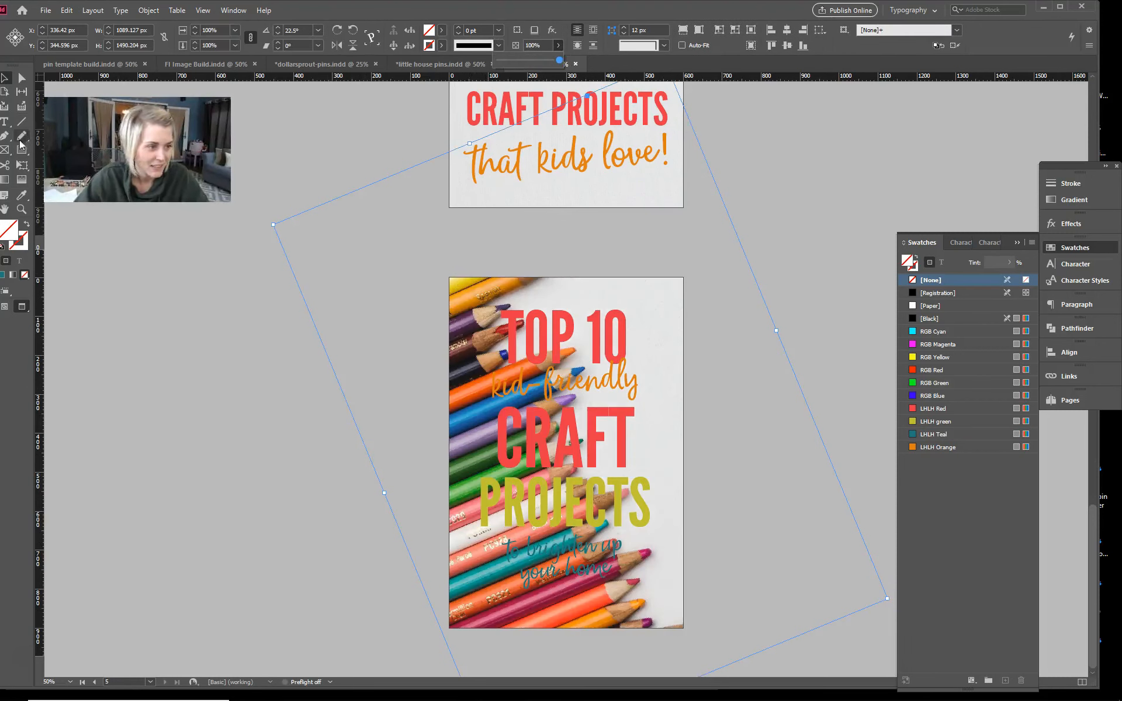
Step: Draw a rectangle about 466 × 990 px over the page 5 heading and fill it with the Paper swatch
click(22, 149)
drag(488, 263, 668, 645)
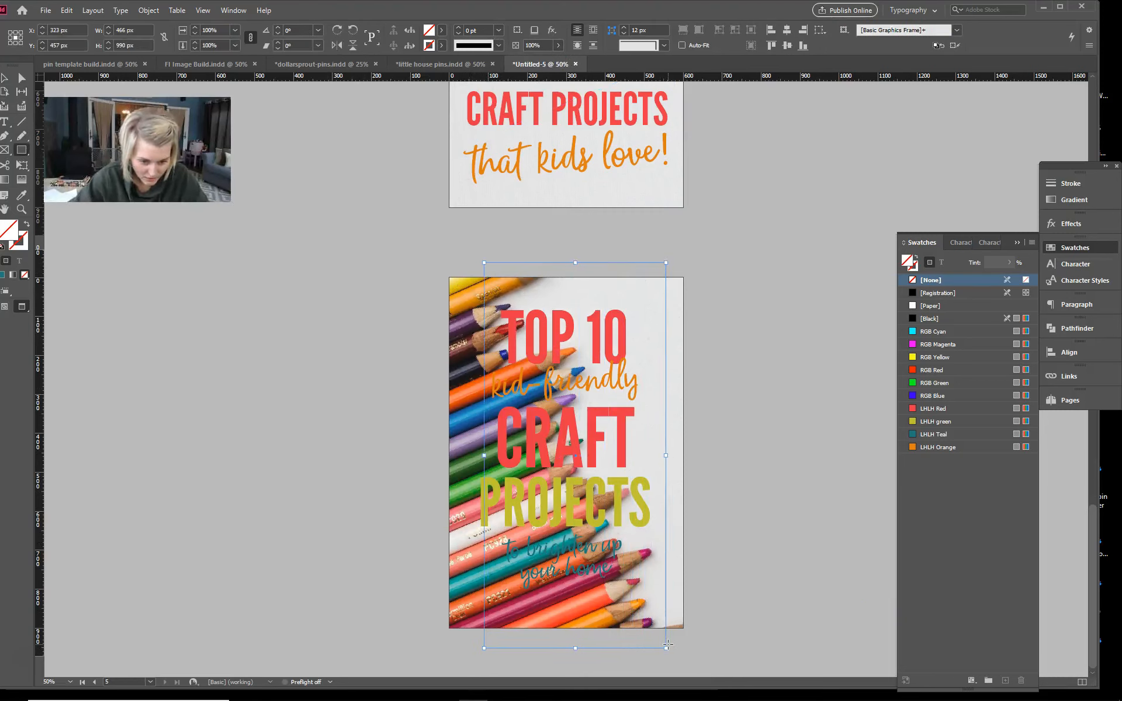
click(951, 308)
Step: Arrange the white rectangle behind the text but above the pencil photo, and center it horizontally at about X 297 px
key(ctrl+bracketleft)
key(ctrl+bracketleft)
key(ctrl+bracketleft)
key(ctrl+bracketleft)
key(ctrl+bracketleft)
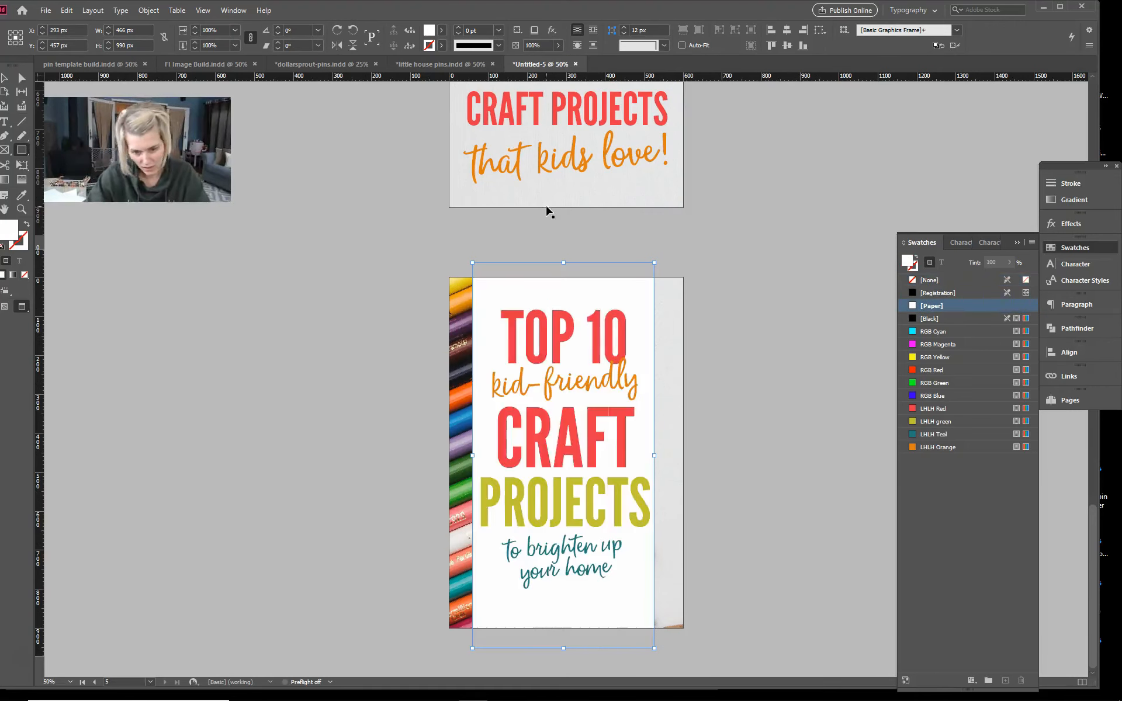
key(ctrl+bracketright)
key(Right)
key(Right)
key(Right)
key(Right)
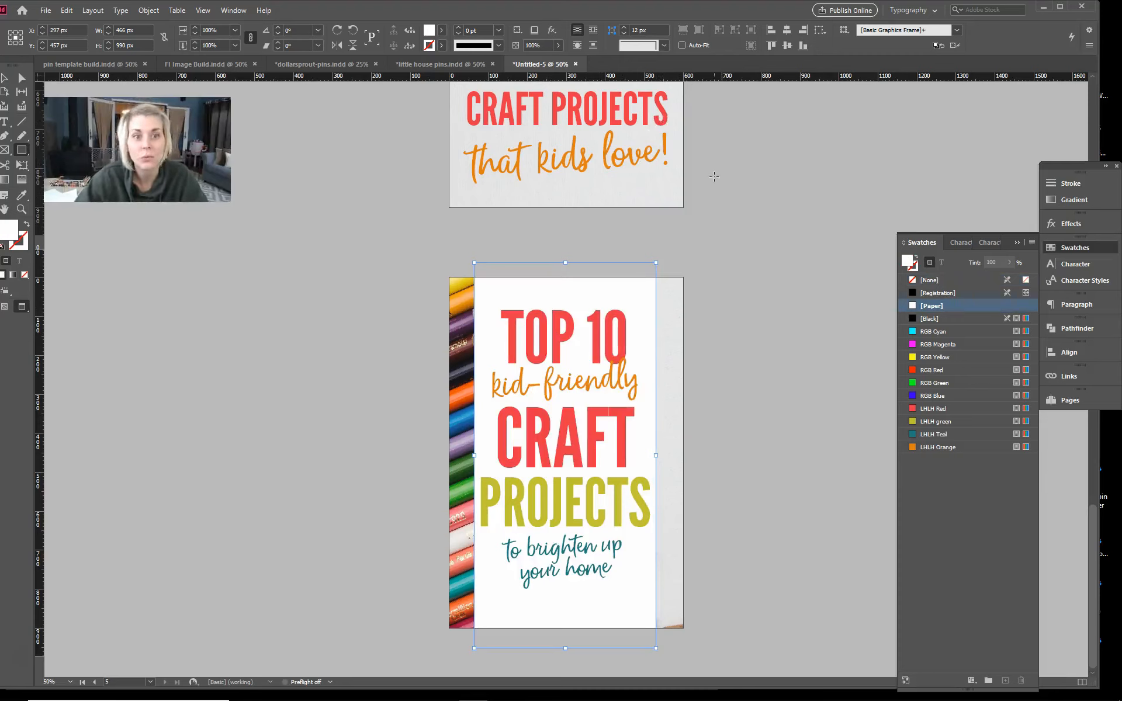
Step: Lower the white rectangle's opacity on page 5 so the pencils show faintly through it
click(558, 45)
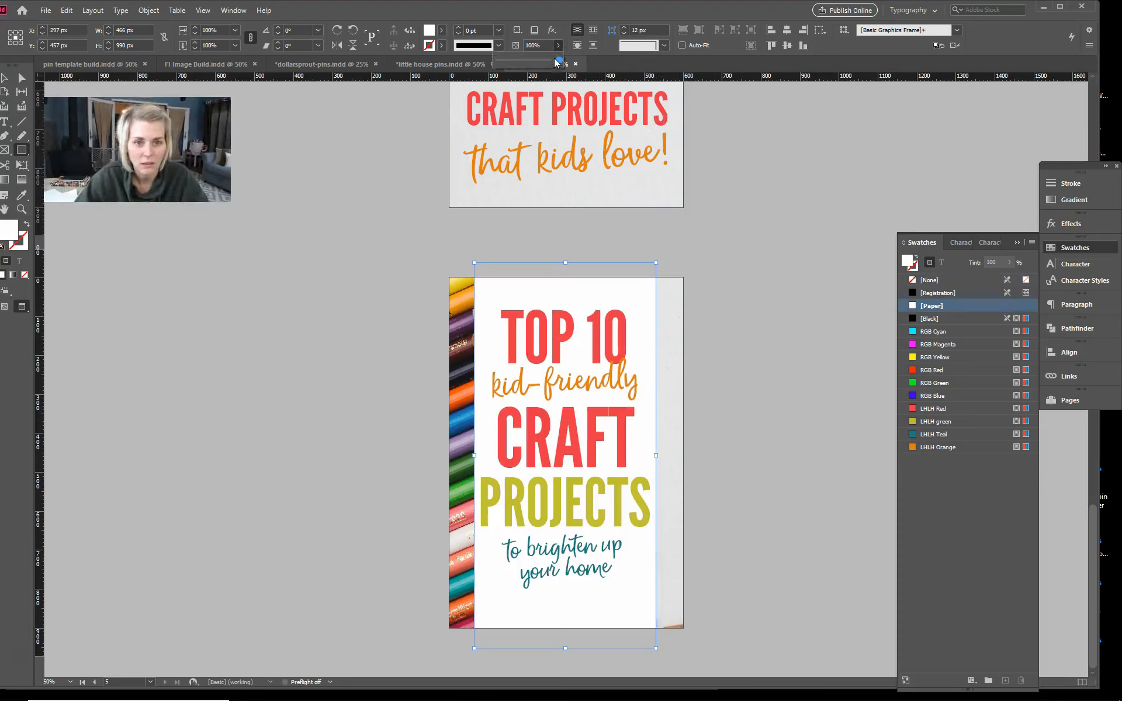
drag(559, 64, 534, 66)
click(585, 509)
key(Escape)
Step: Recolor "PROJECTS" and "kid-friendly" on page 5 with the LHLH Teal swatch
key(t)
double_click(582, 498)
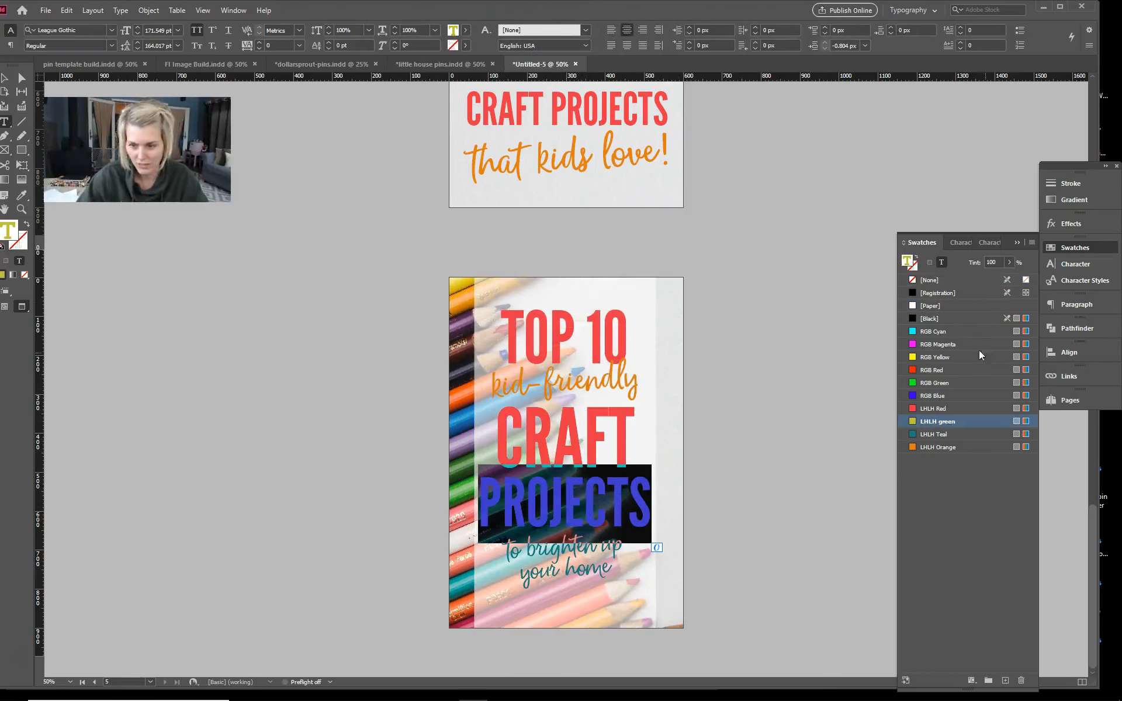
click(945, 434)
triple_click(591, 381)
click(935, 434)
key(Escape)
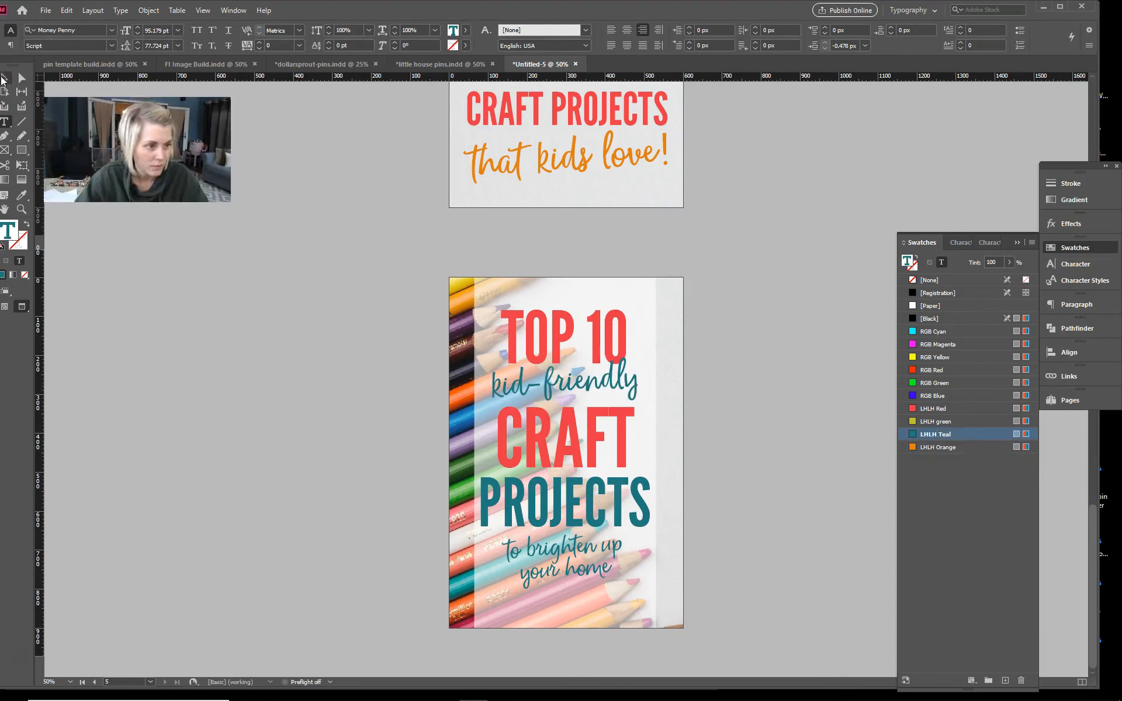
Step: Recolor "to brighten up your home" on page 5 with the Black swatch
click(606, 589)
click(575, 554)
key(ctrl+a)
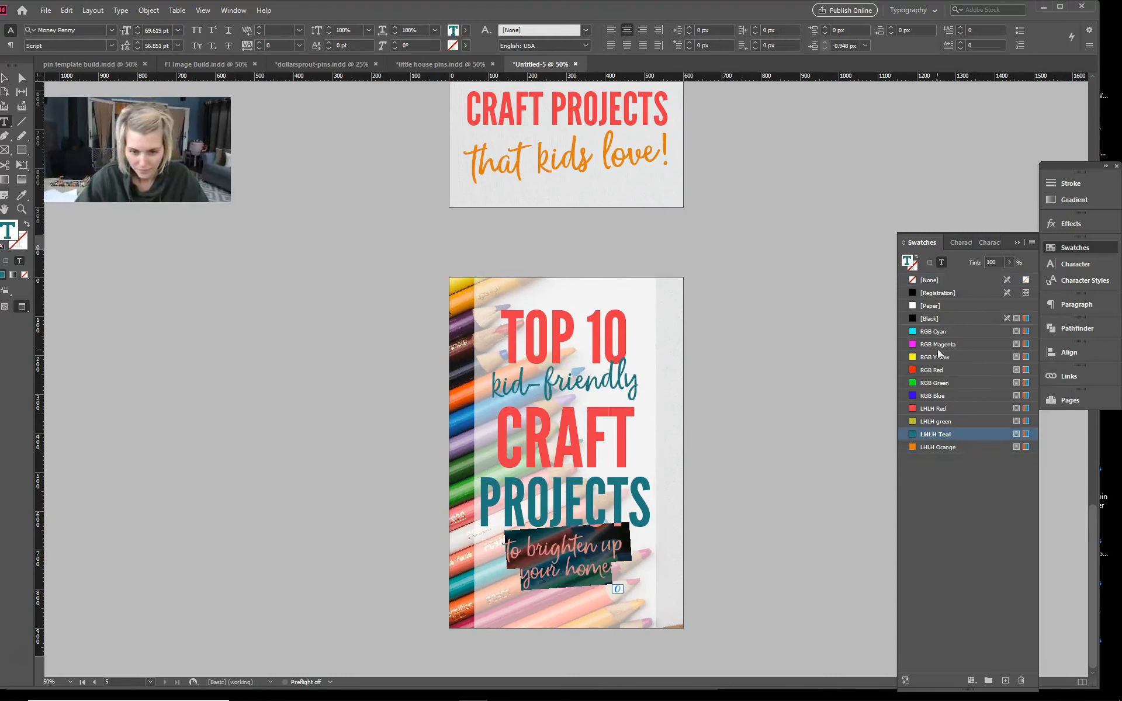
click(929, 318)
click(4, 77)
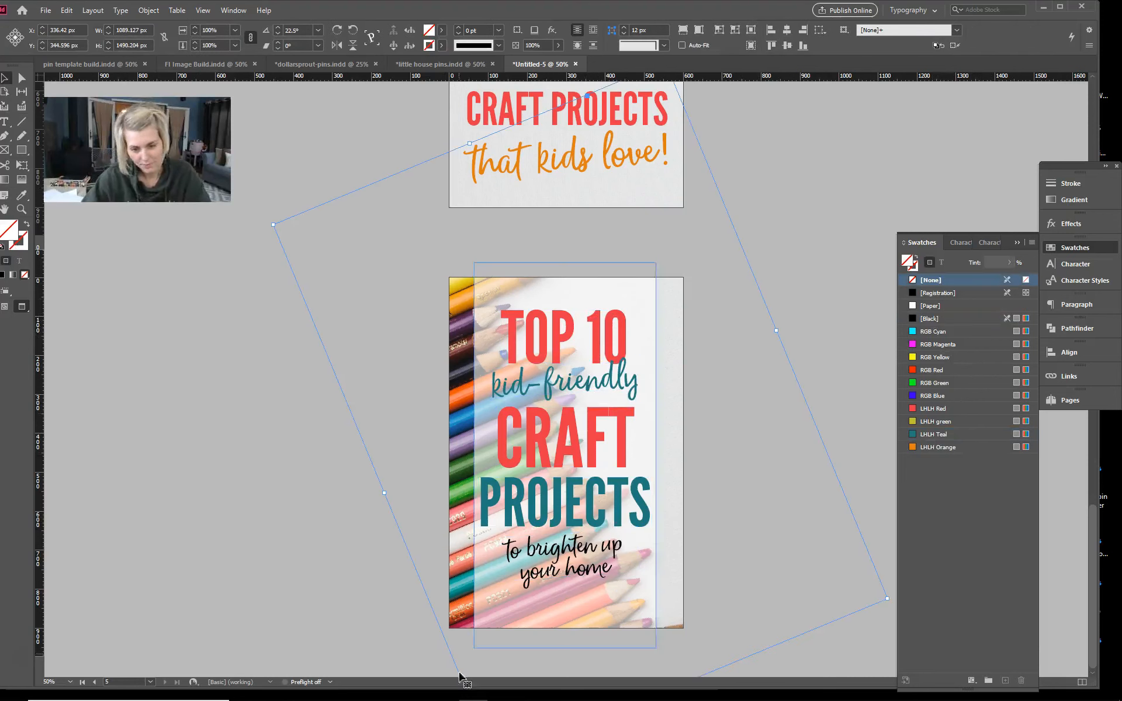
scroll(572, 520, up, 5)
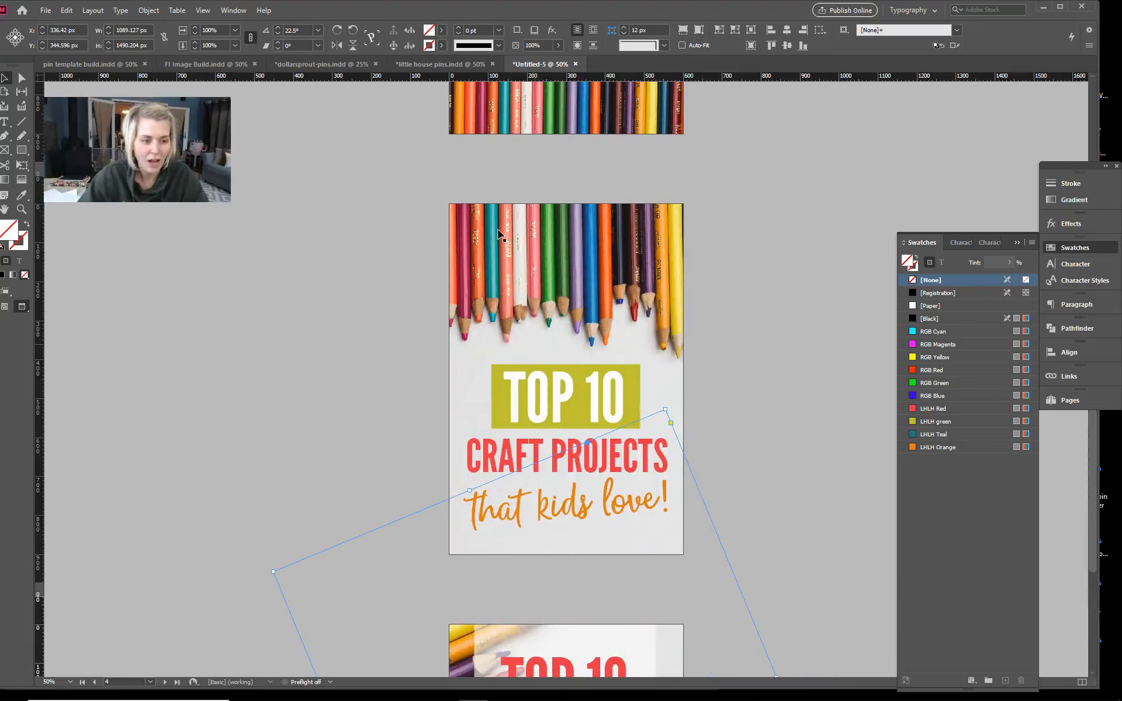
scroll(561, 489, down, 15)
scroll(563, 489, up, 1)
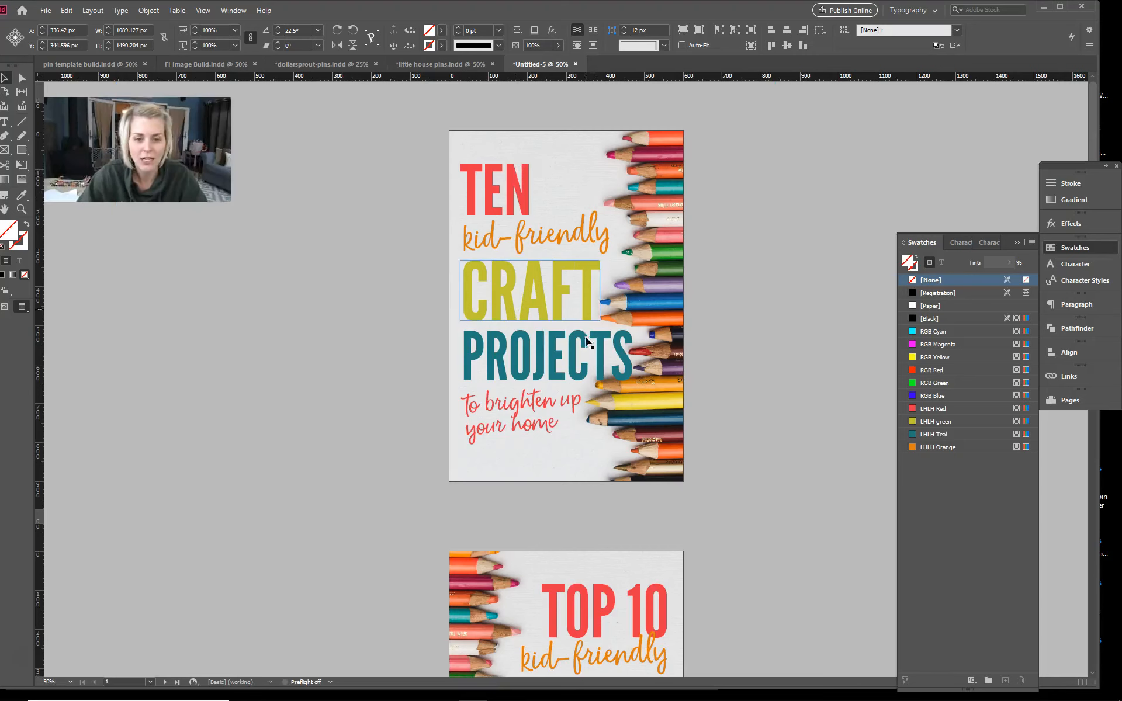
scroll(597, 326, down, 10)
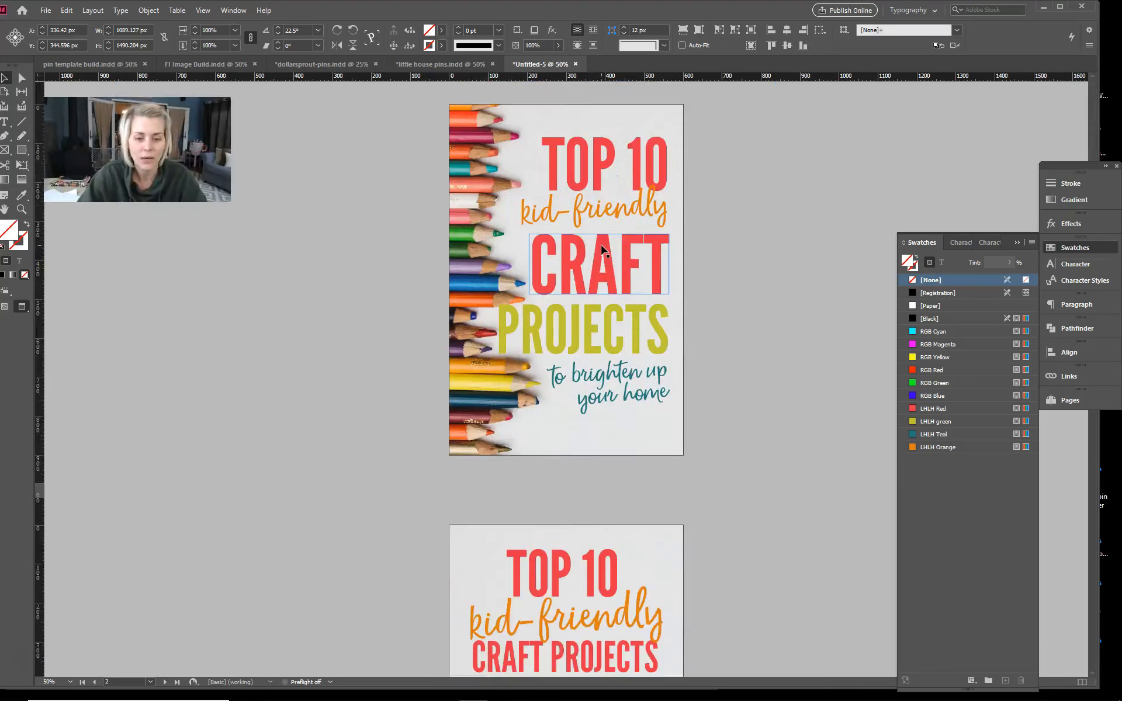
scroll(605, 250, down, 10)
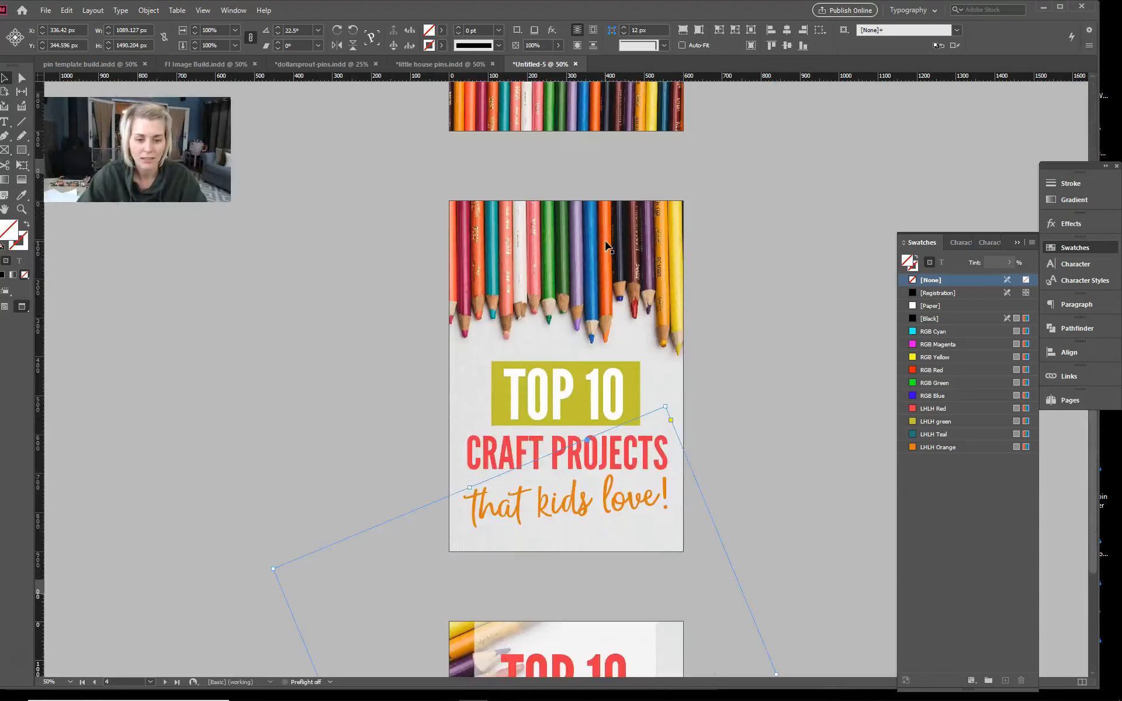